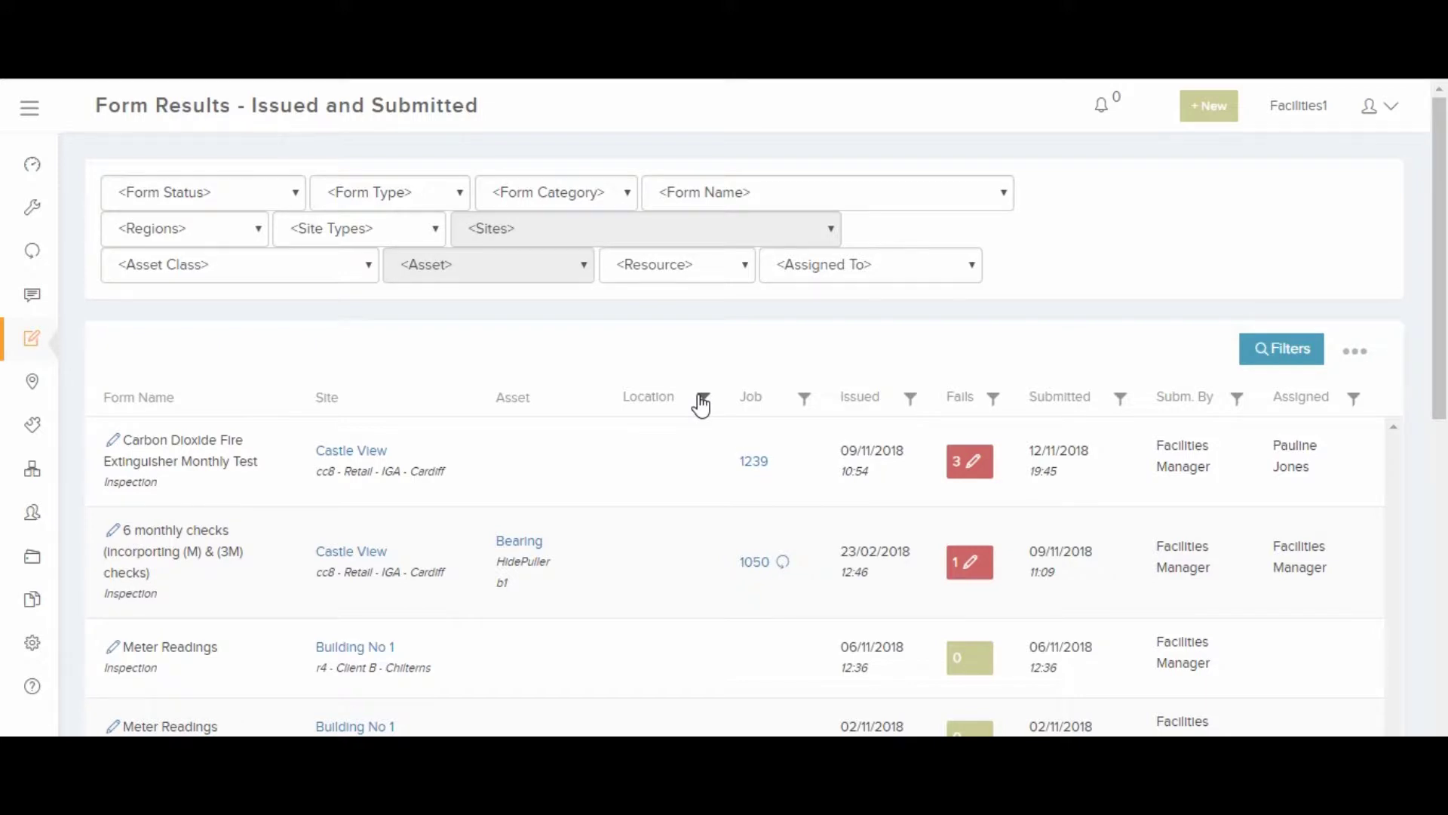
# Filter the form results by Submitted With Failures, check the export option, and open the Carbon Dioxide Fire Extinguisher Monthly Test result
pyautogui.click(252, 194)
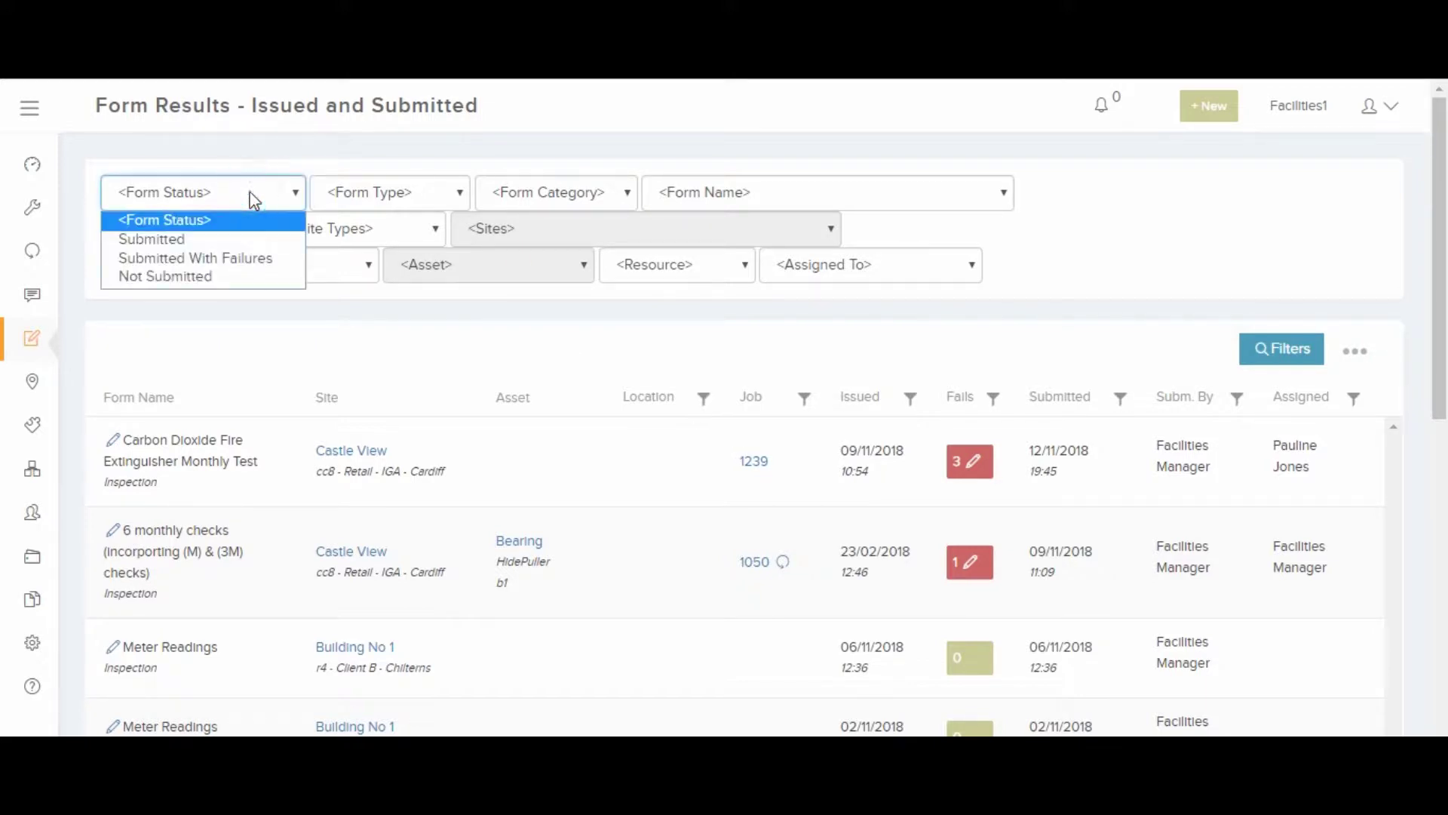
pyautogui.click(242, 257)
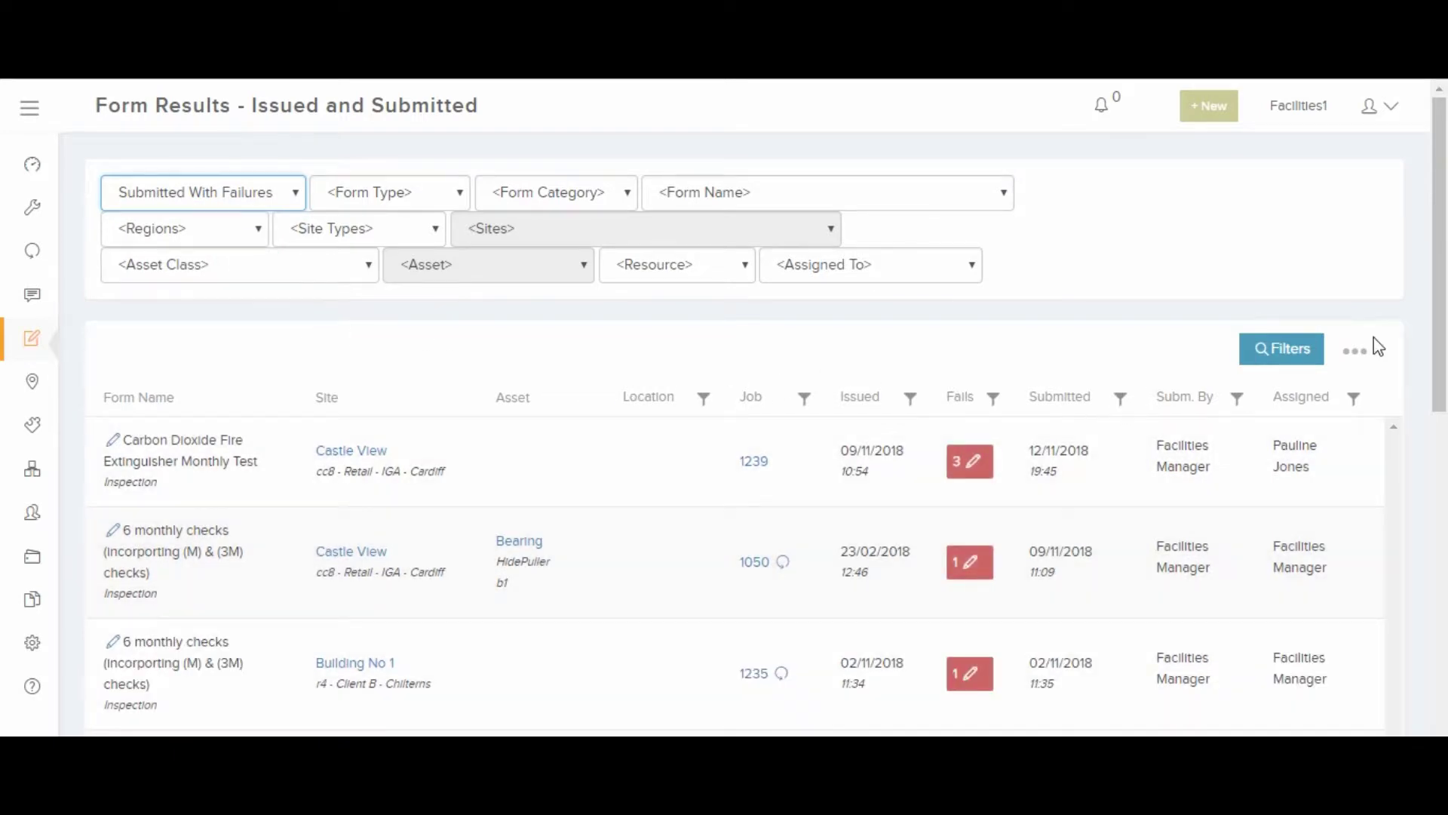
pyautogui.click(1357, 351)
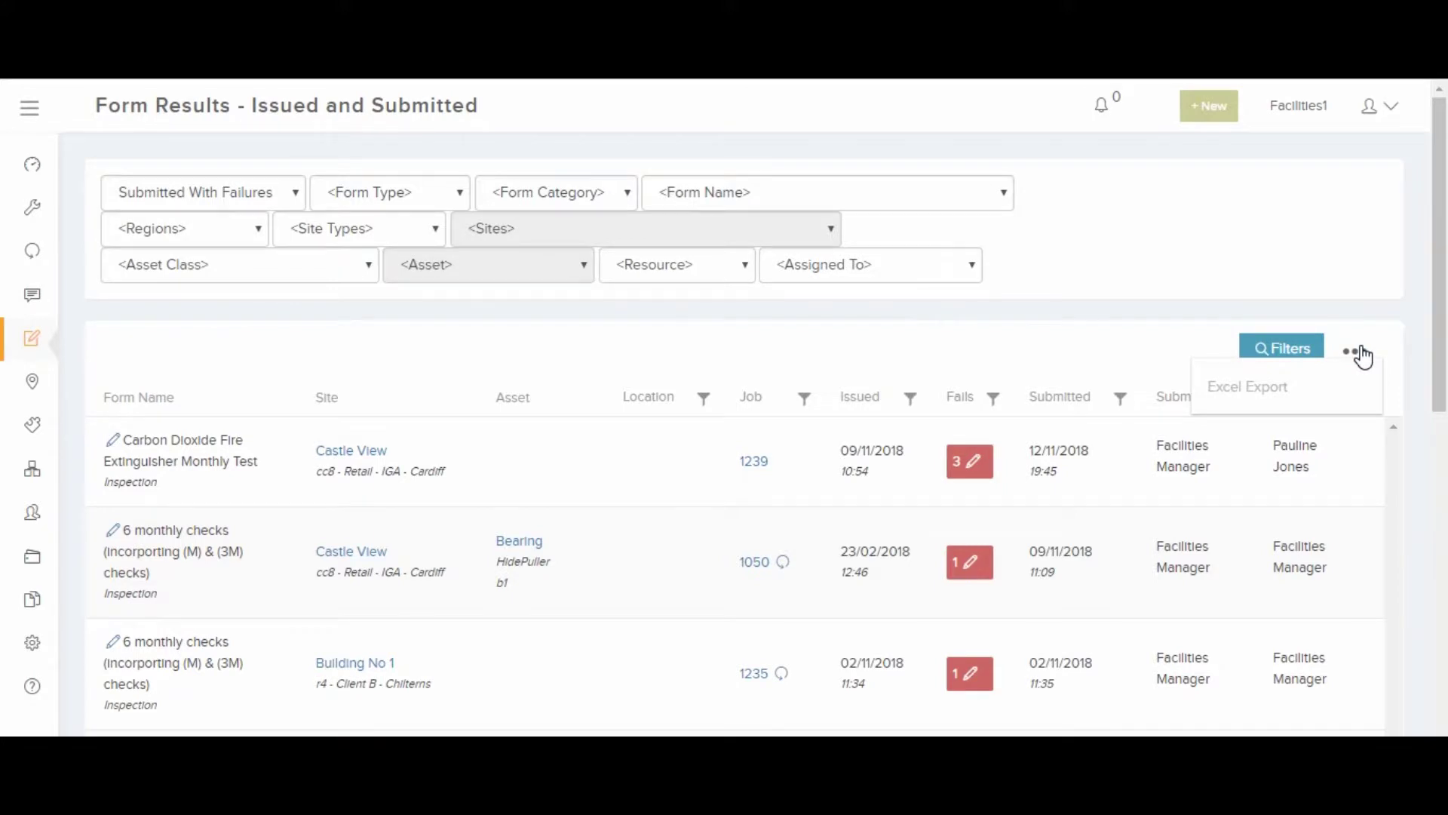
pyautogui.click(1362, 356)
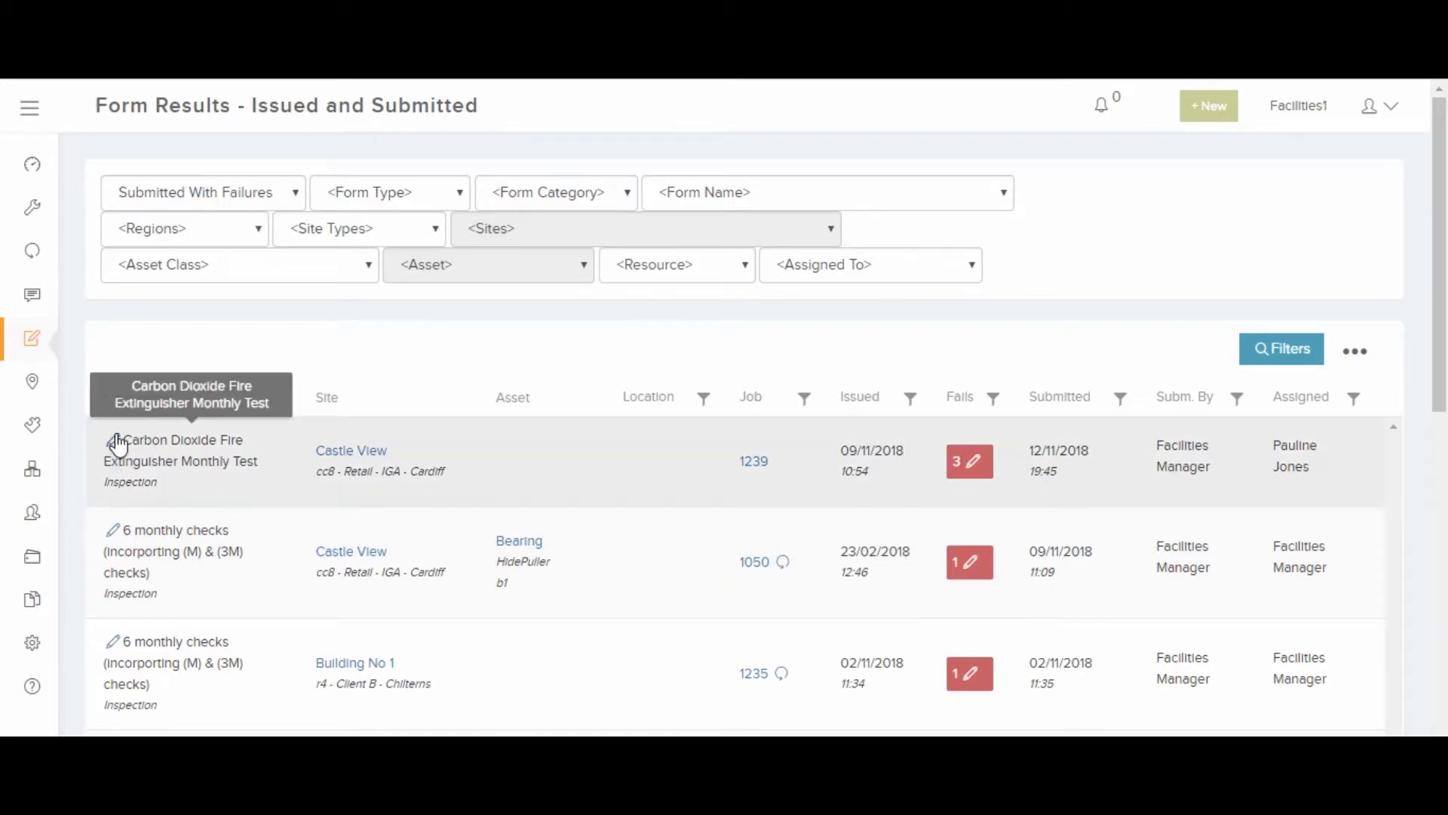
pyautogui.click(118, 445)
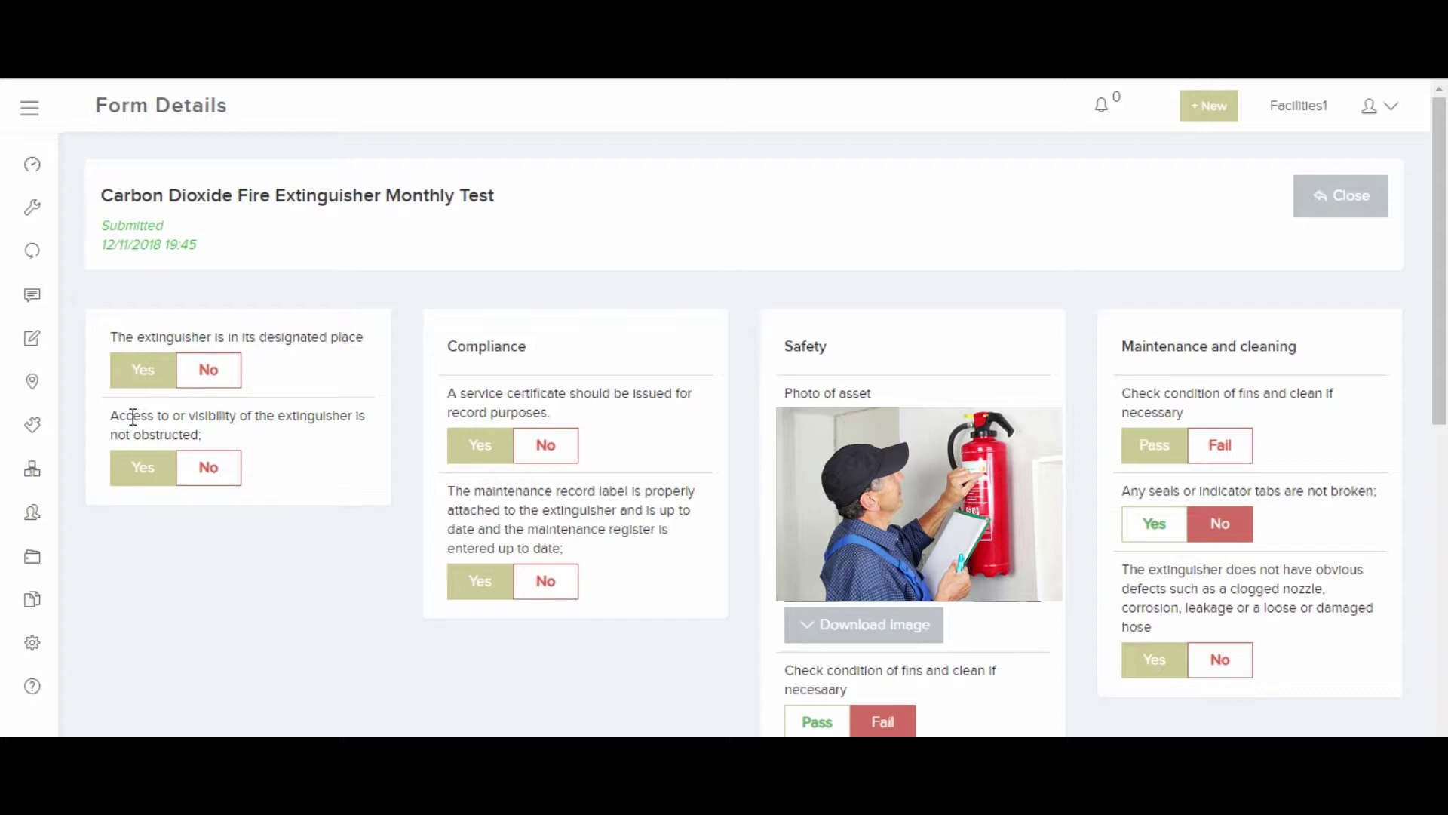
# Create and save a new form named Parking Inspection in the form designer, with type Inspection and marked as required
pyautogui.moveTo(30, 338)
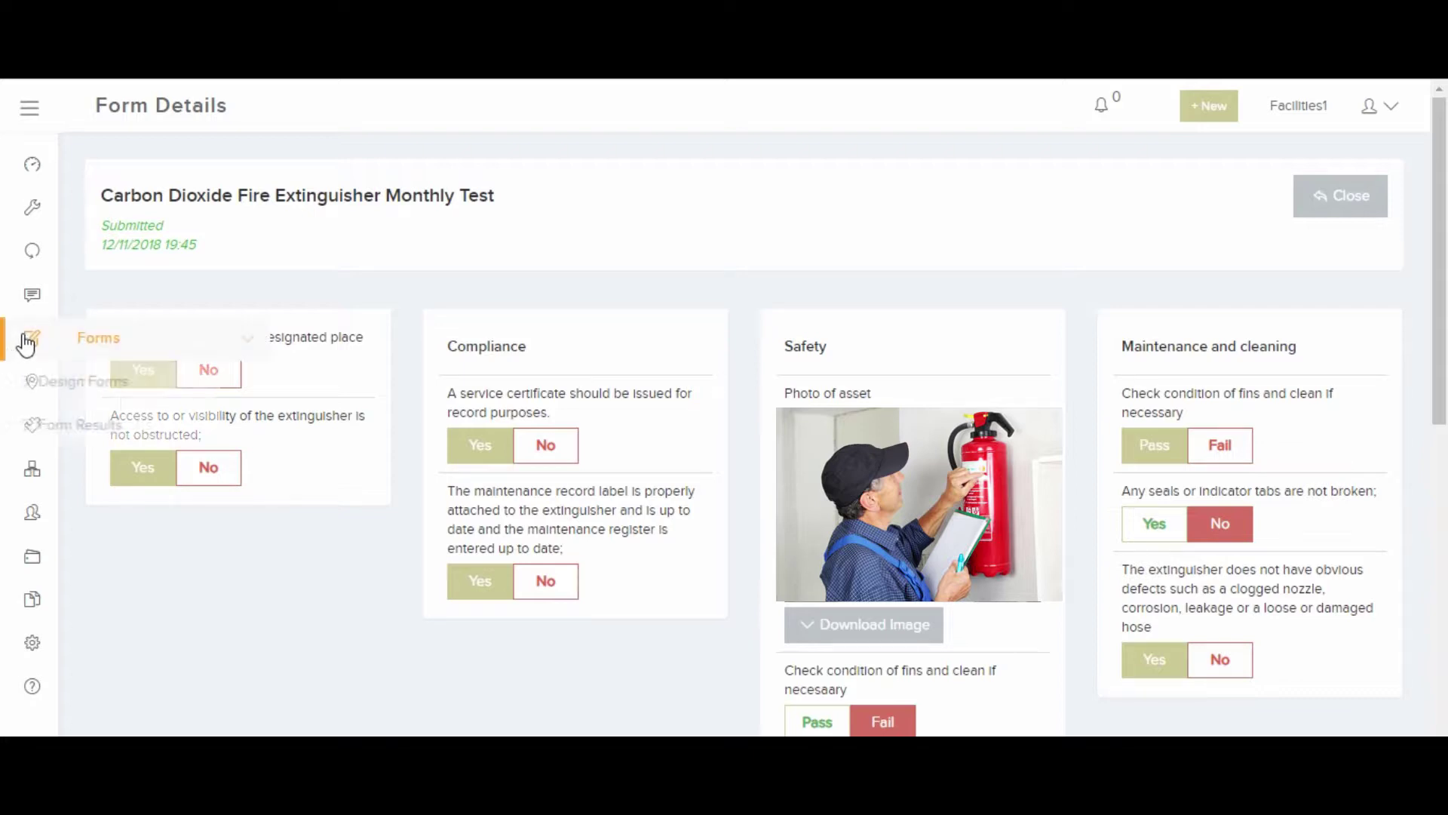
pyautogui.click(98, 385)
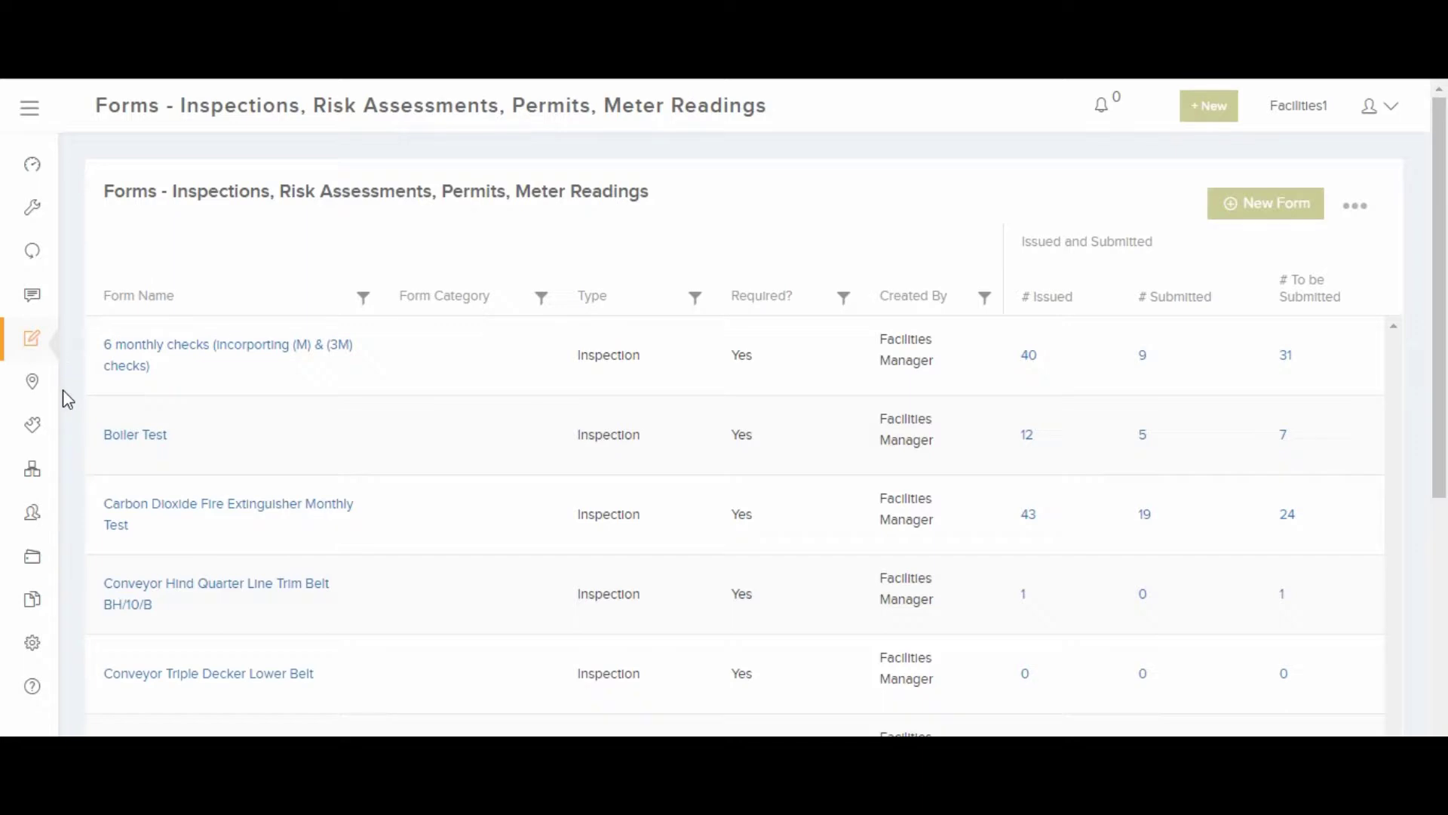
pyautogui.click(1243, 220)
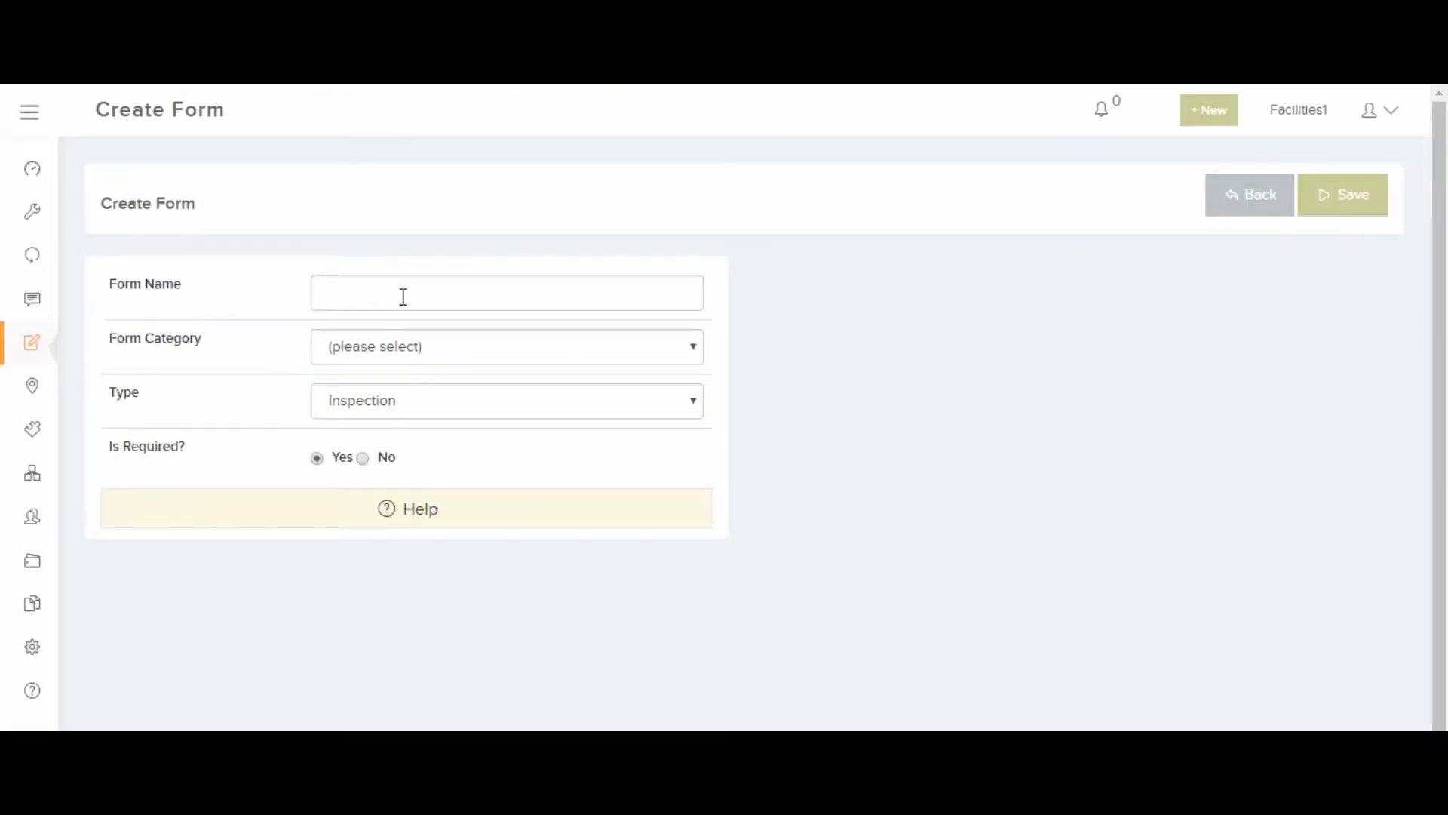
pyautogui.click(404, 296)
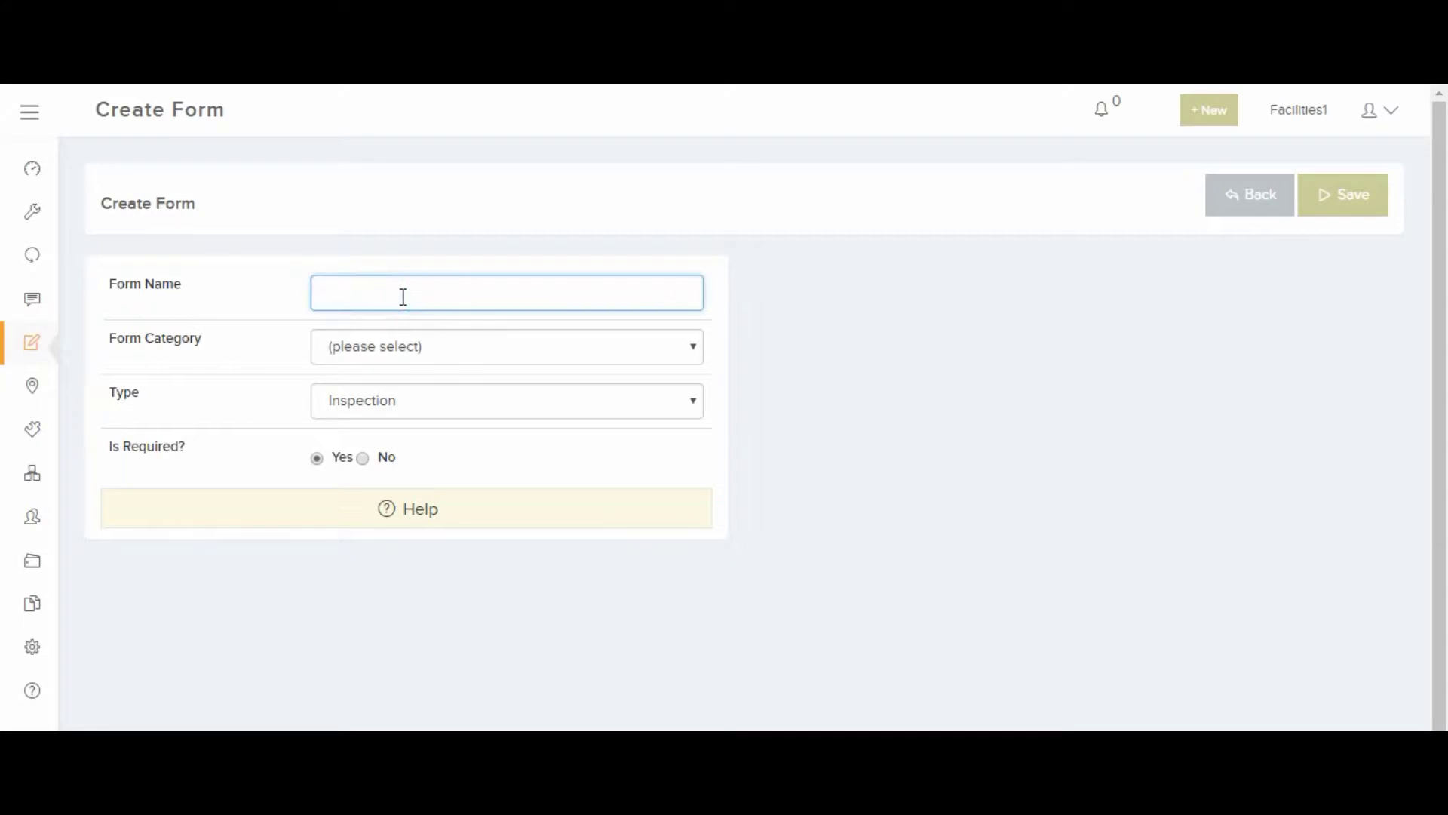
pyautogui.write('Parking Inspection')
pyautogui.click(404, 347)
pyautogui.click(395, 396)
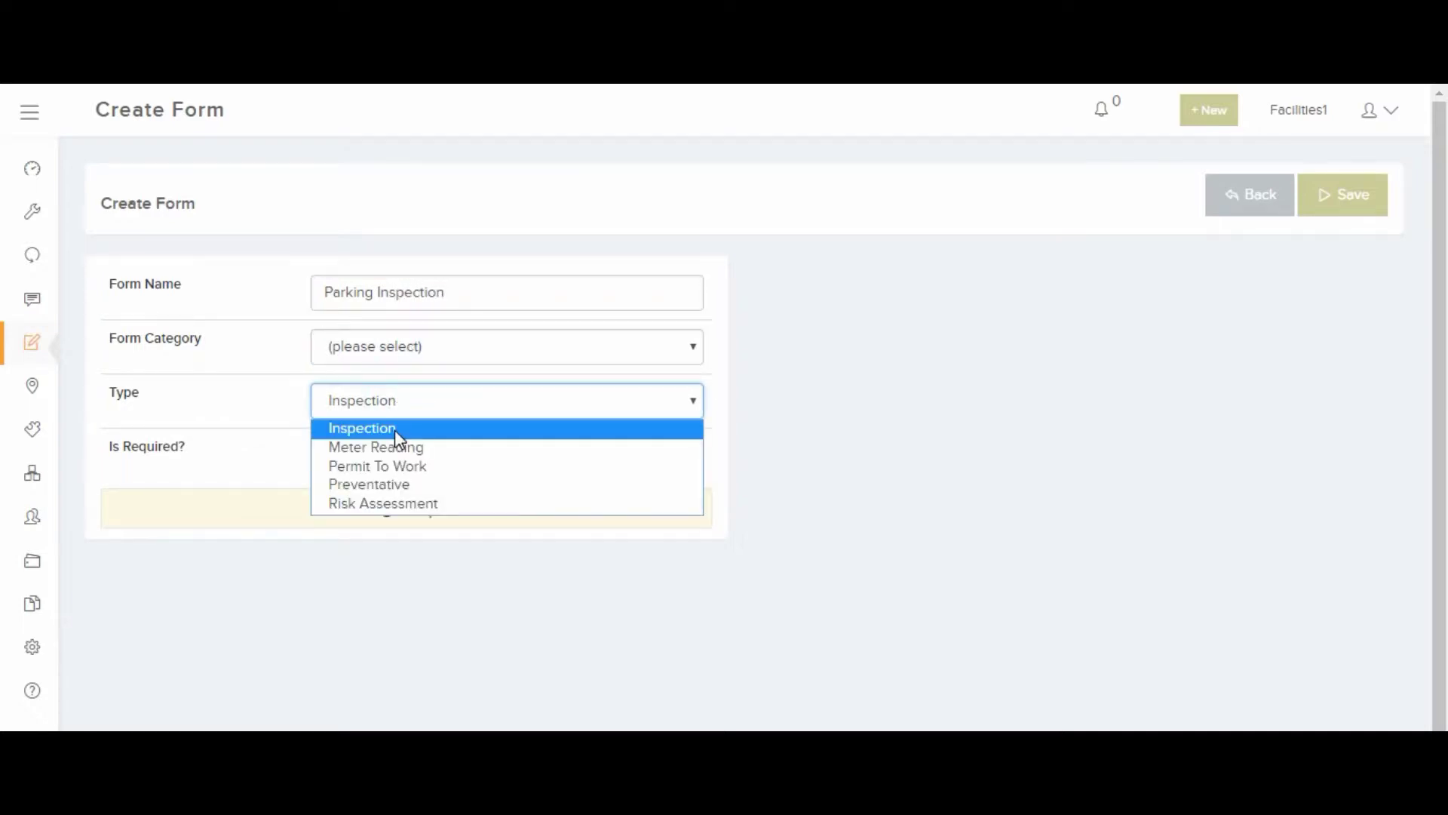
pyautogui.click(396, 430)
pyautogui.click(309, 456)
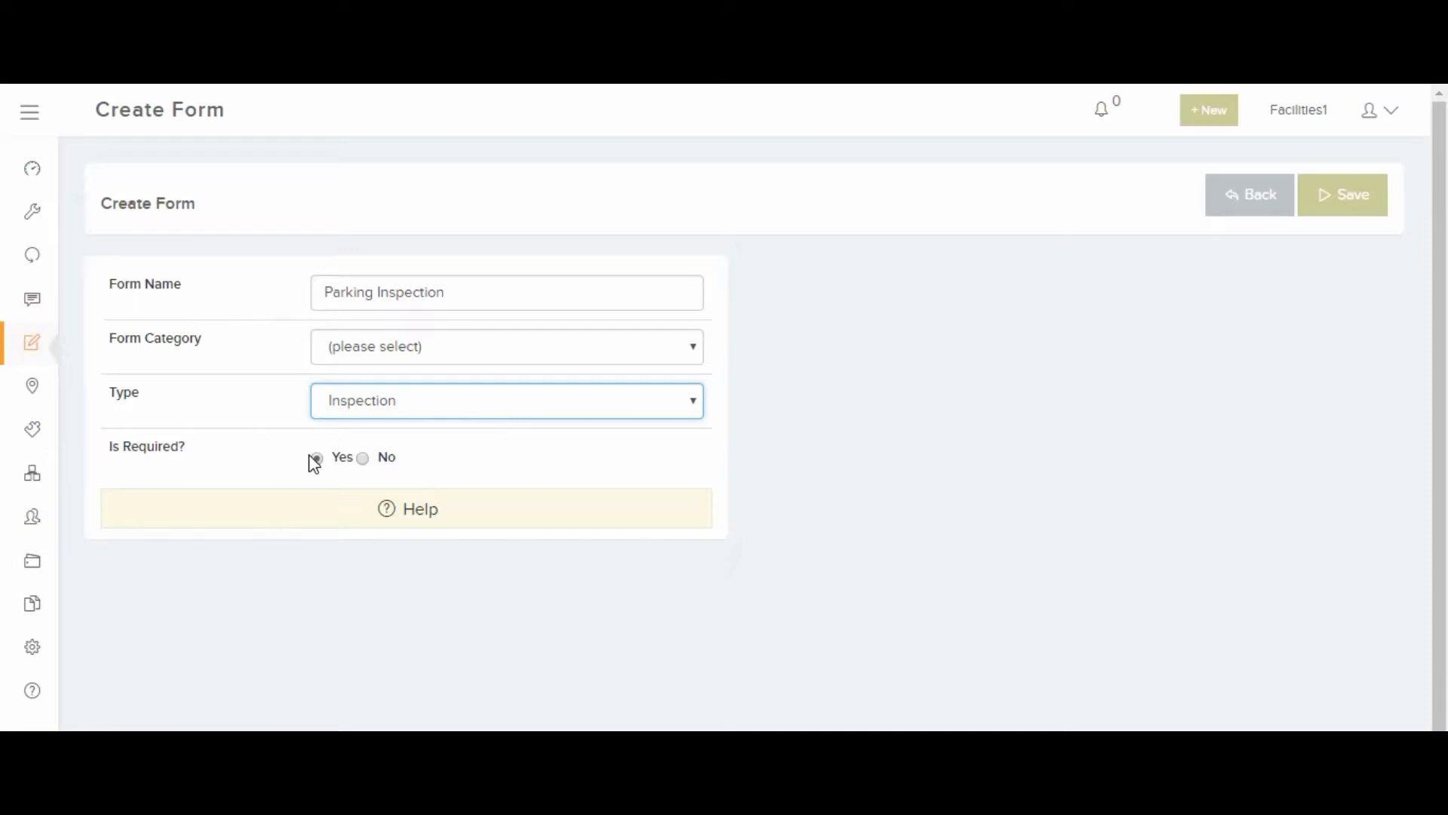
pyautogui.click(1341, 193)
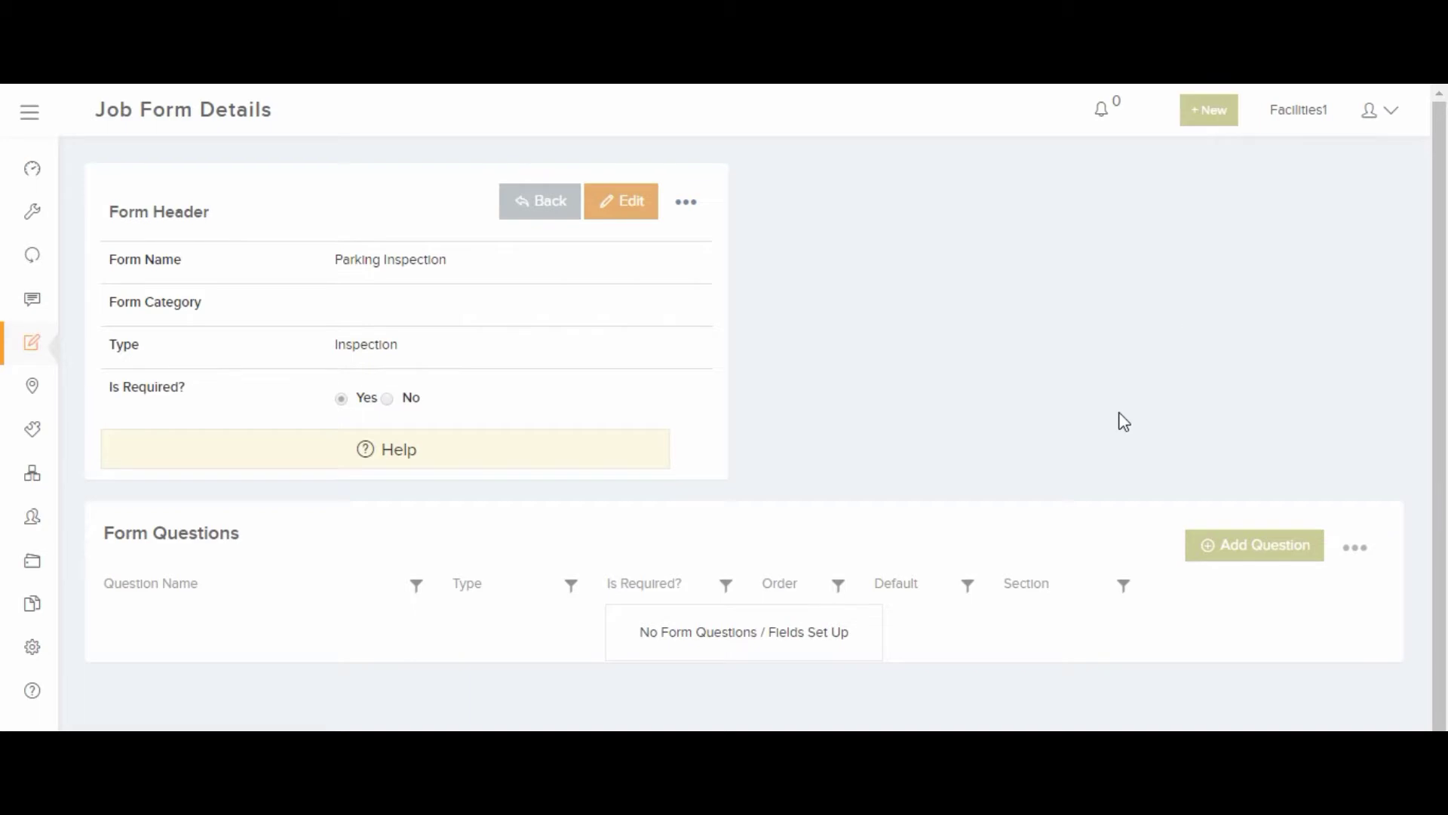
# Add a required Dropdown question named Sight Inspection to the form with order 1
pyautogui.click(1241, 557)
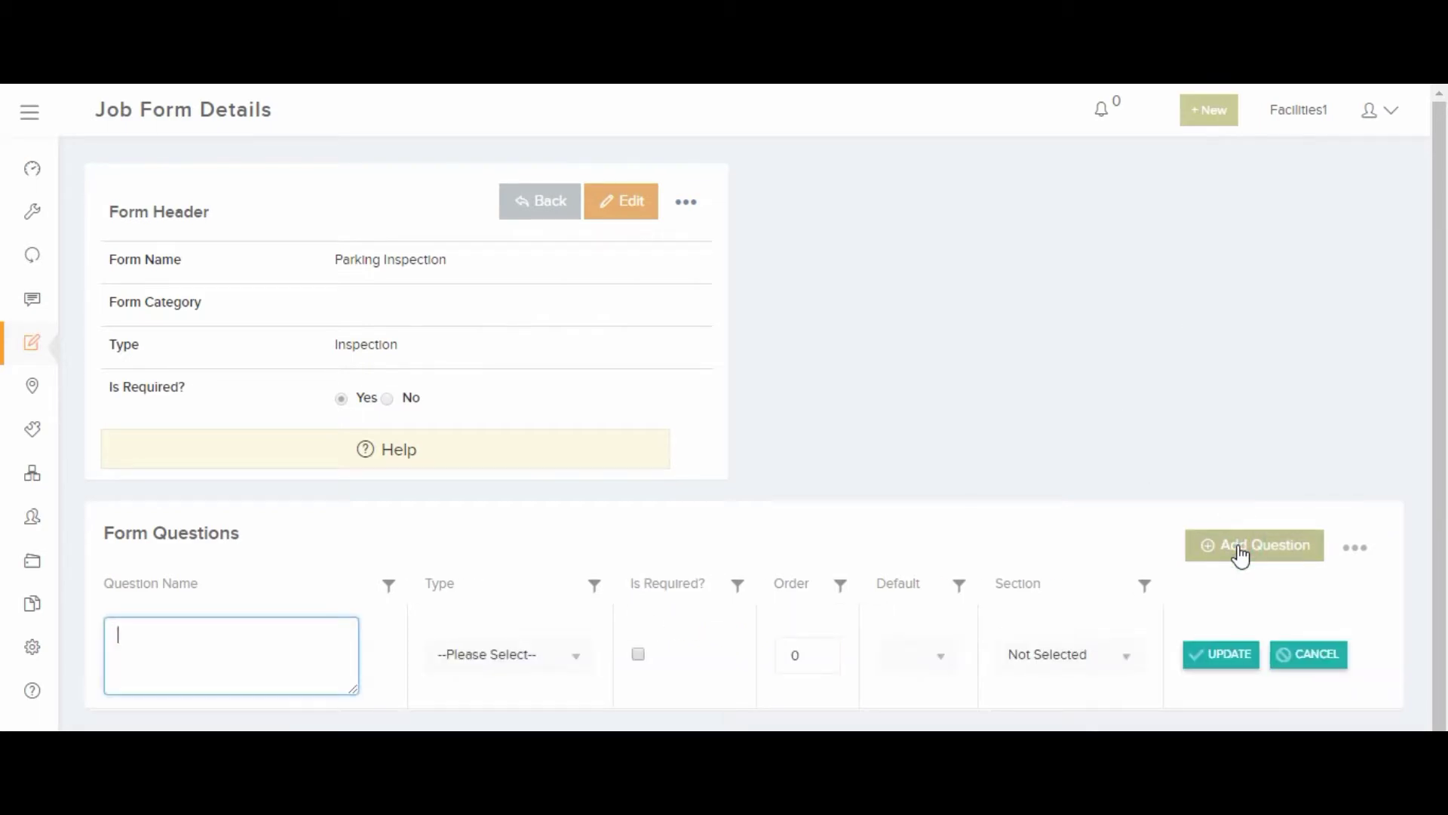
pyautogui.write('Sight Inspection')
pyautogui.click(578, 656)
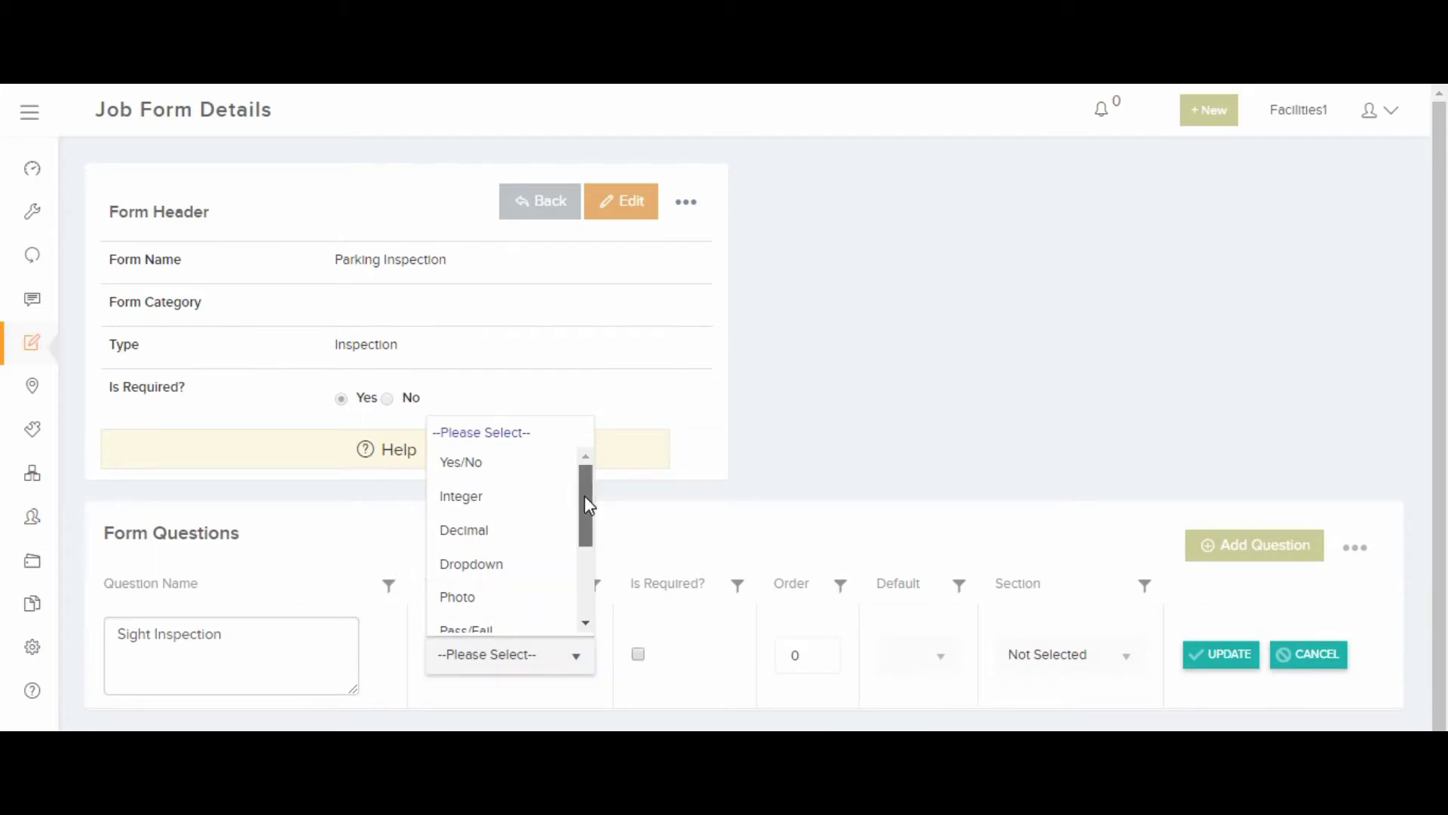
pyautogui.moveTo(587, 502)
pyautogui.mouseDown()
pyautogui.moveTo(585, 582)
pyautogui.moveTo(581, 513)
pyautogui.mouseUp()
pyautogui.click(503, 565)
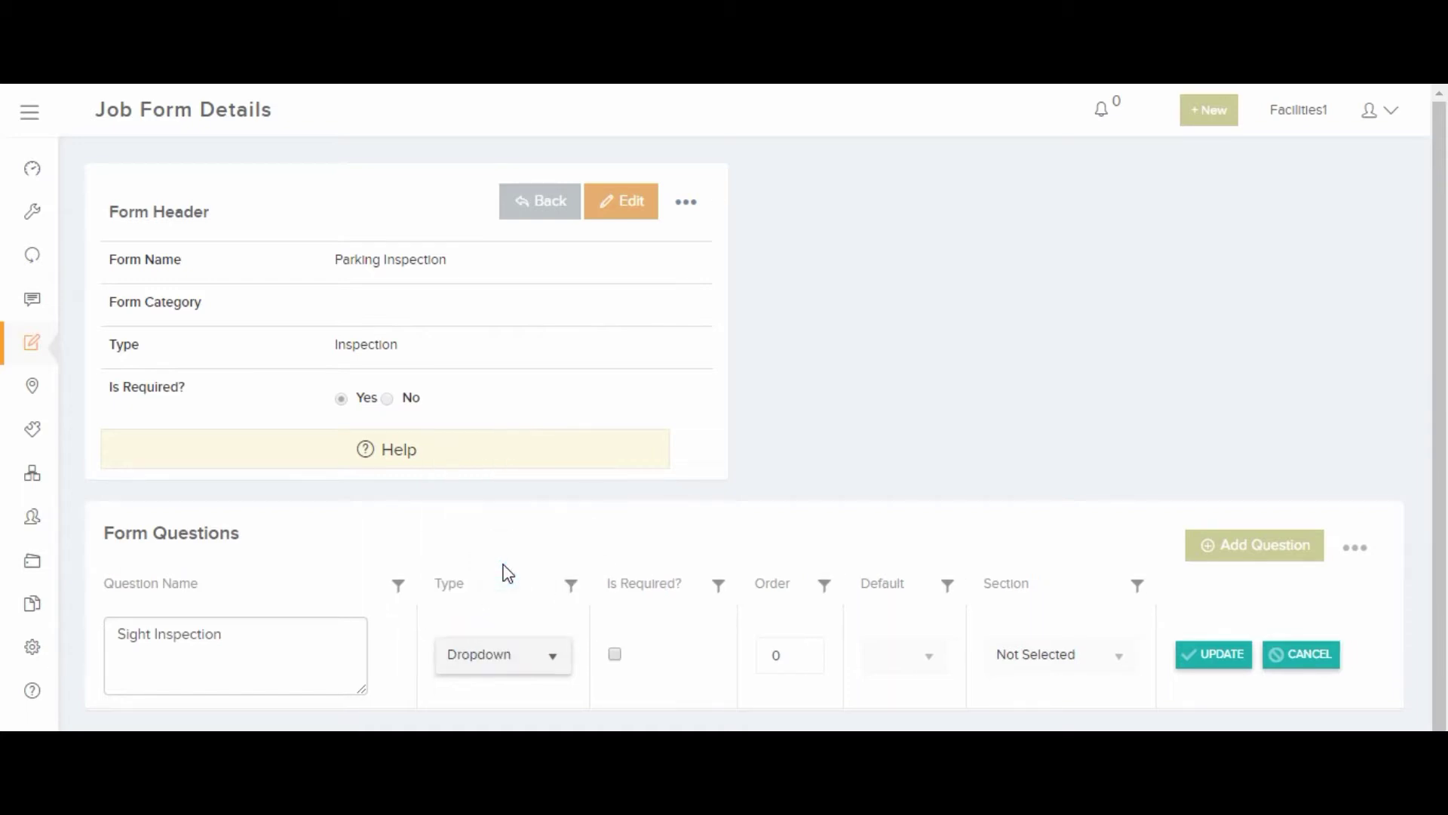
pyautogui.click(617, 654)
pyautogui.doubleClick(777, 654)
pyautogui.write('1')
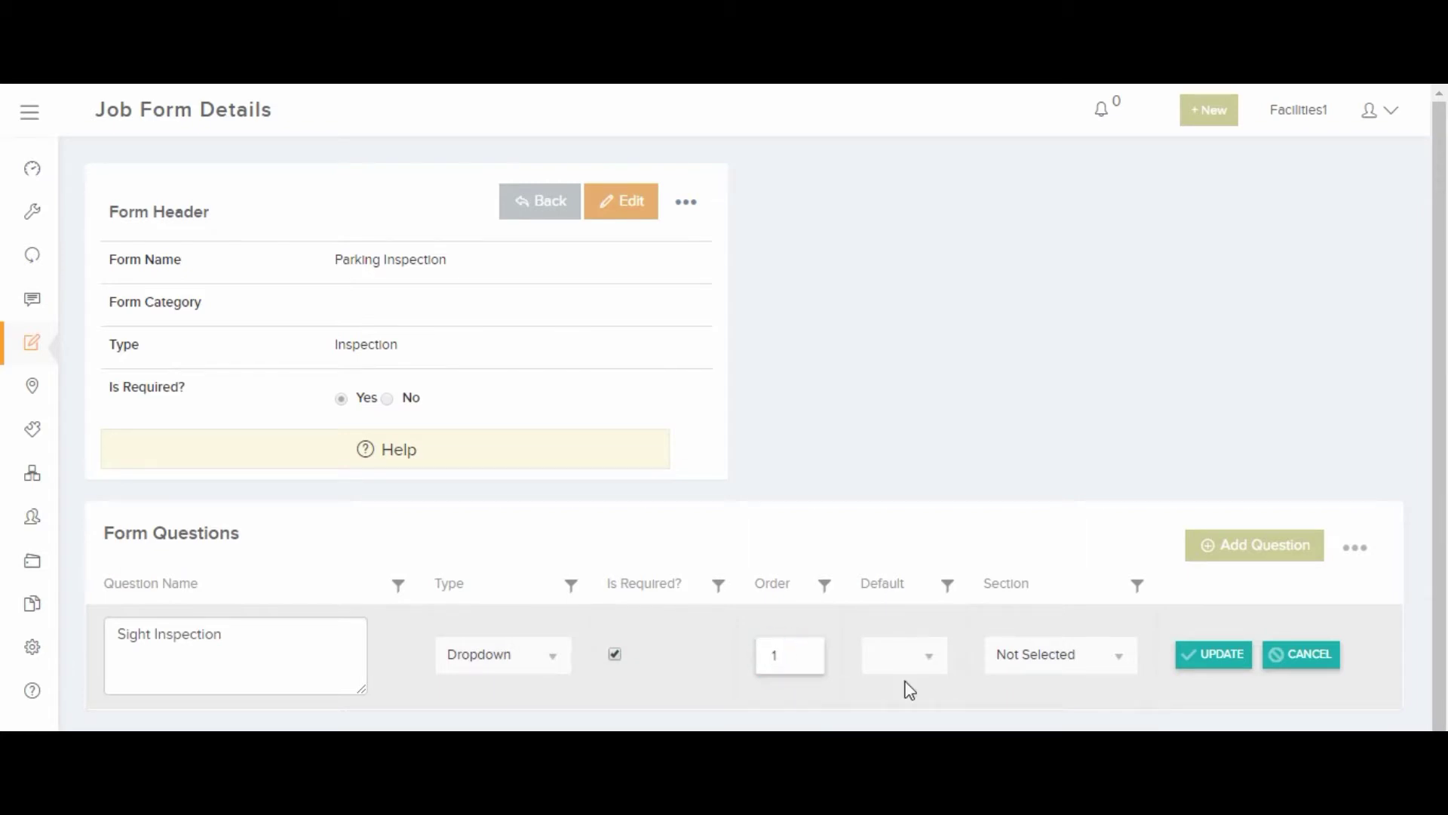
pyautogui.click(1230, 653)
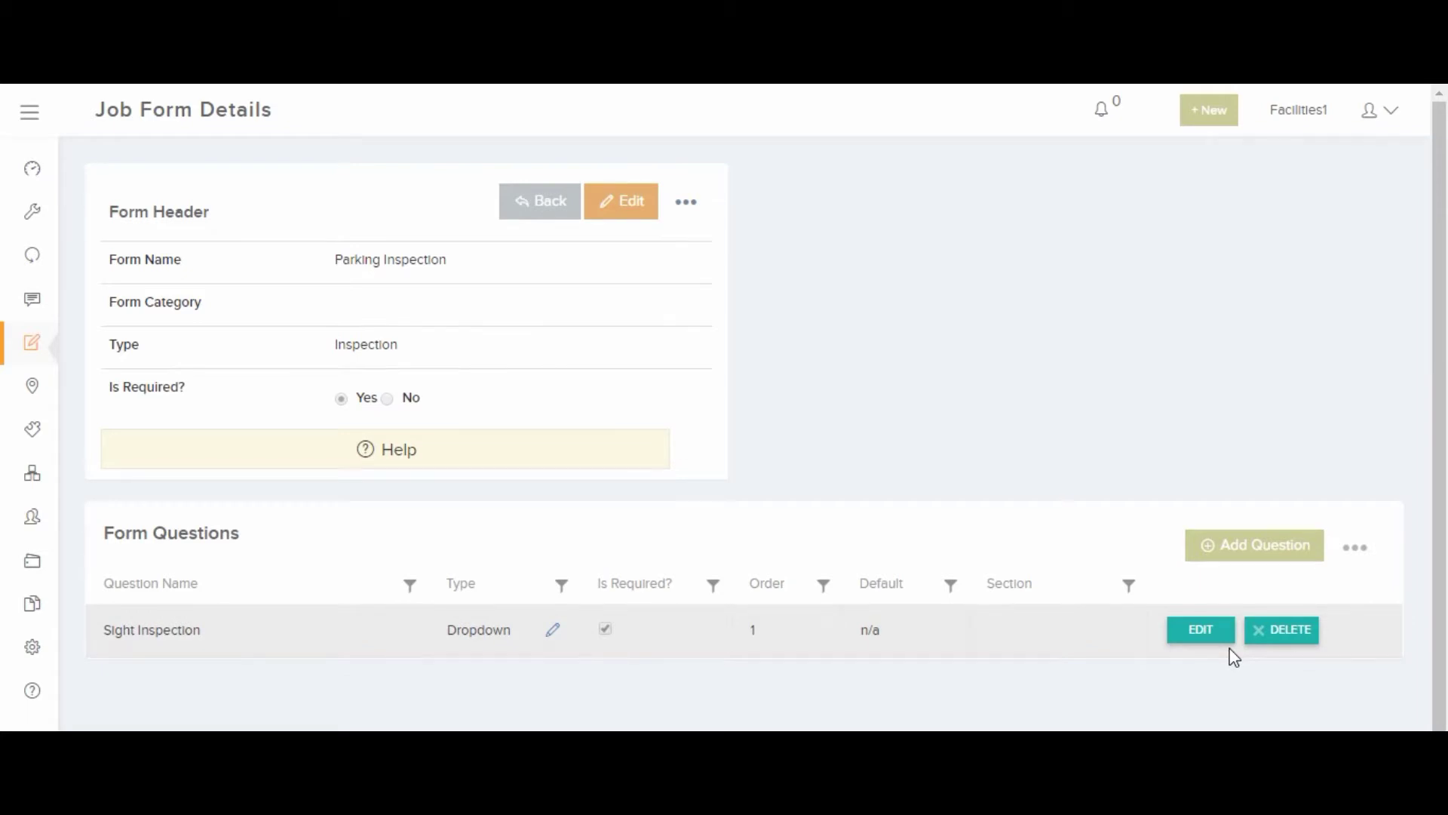
# Add the dropdown options Yes, No and Urgent to the Sight Inspection question, and start another blank question
pyautogui.click(553, 632)
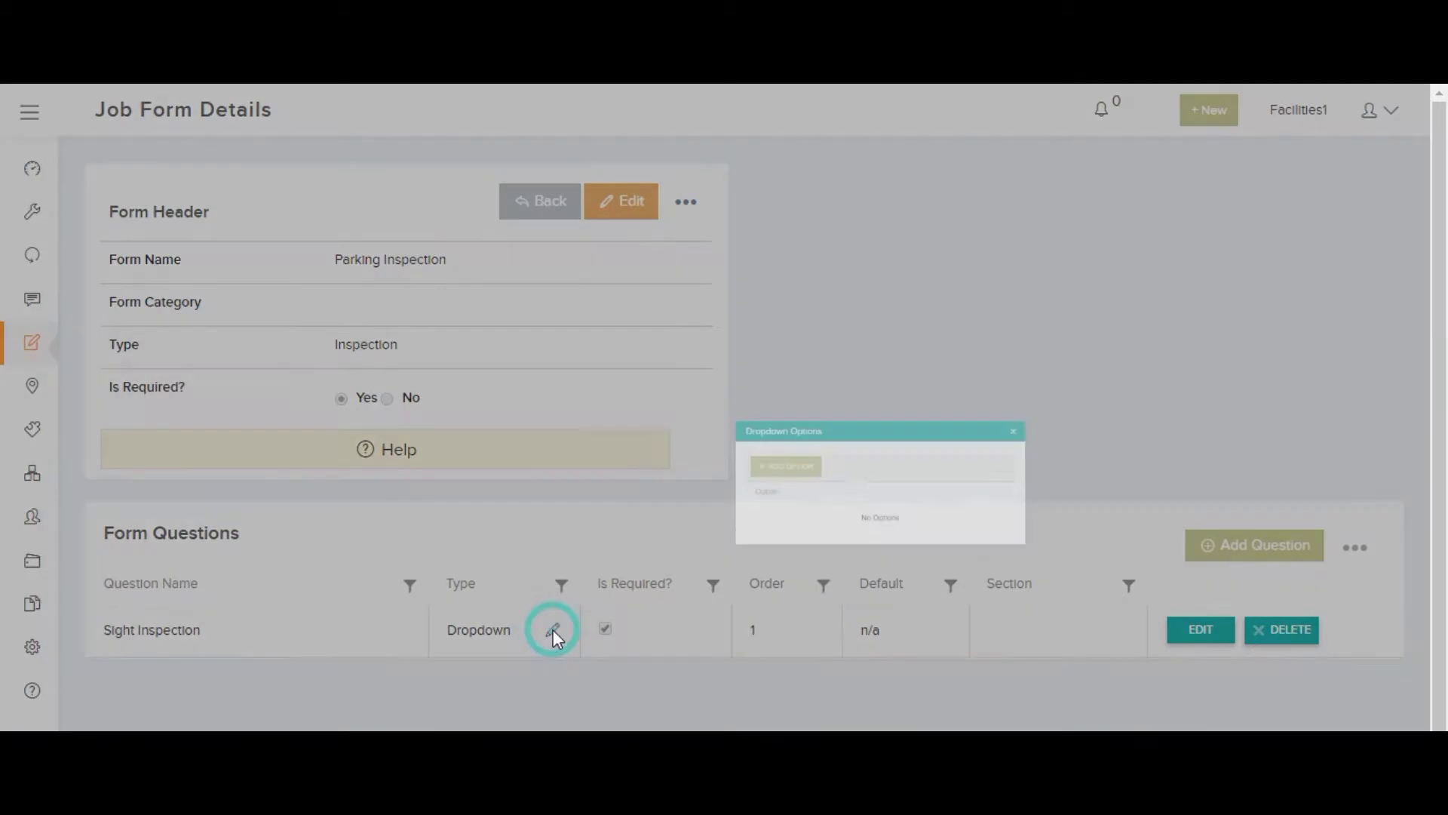
pyautogui.click(526, 410)
pyautogui.write('Yes')
pyautogui.click(788, 499)
pyautogui.click(579, 400)
pyautogui.write('No')
pyautogui.click(782, 475)
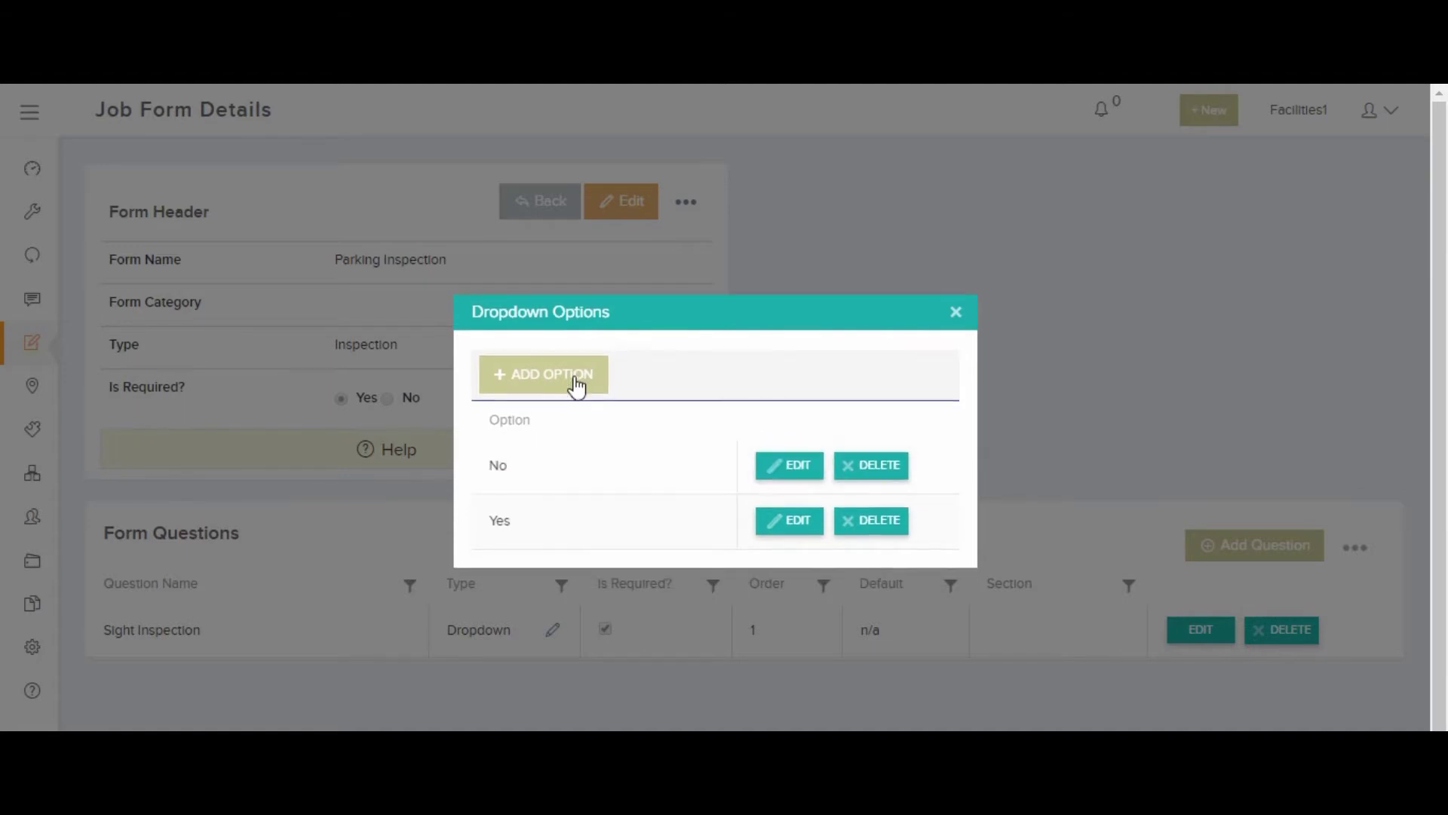
pyautogui.click(575, 378)
pyautogui.write('Urgent')
pyautogui.click(796, 451)
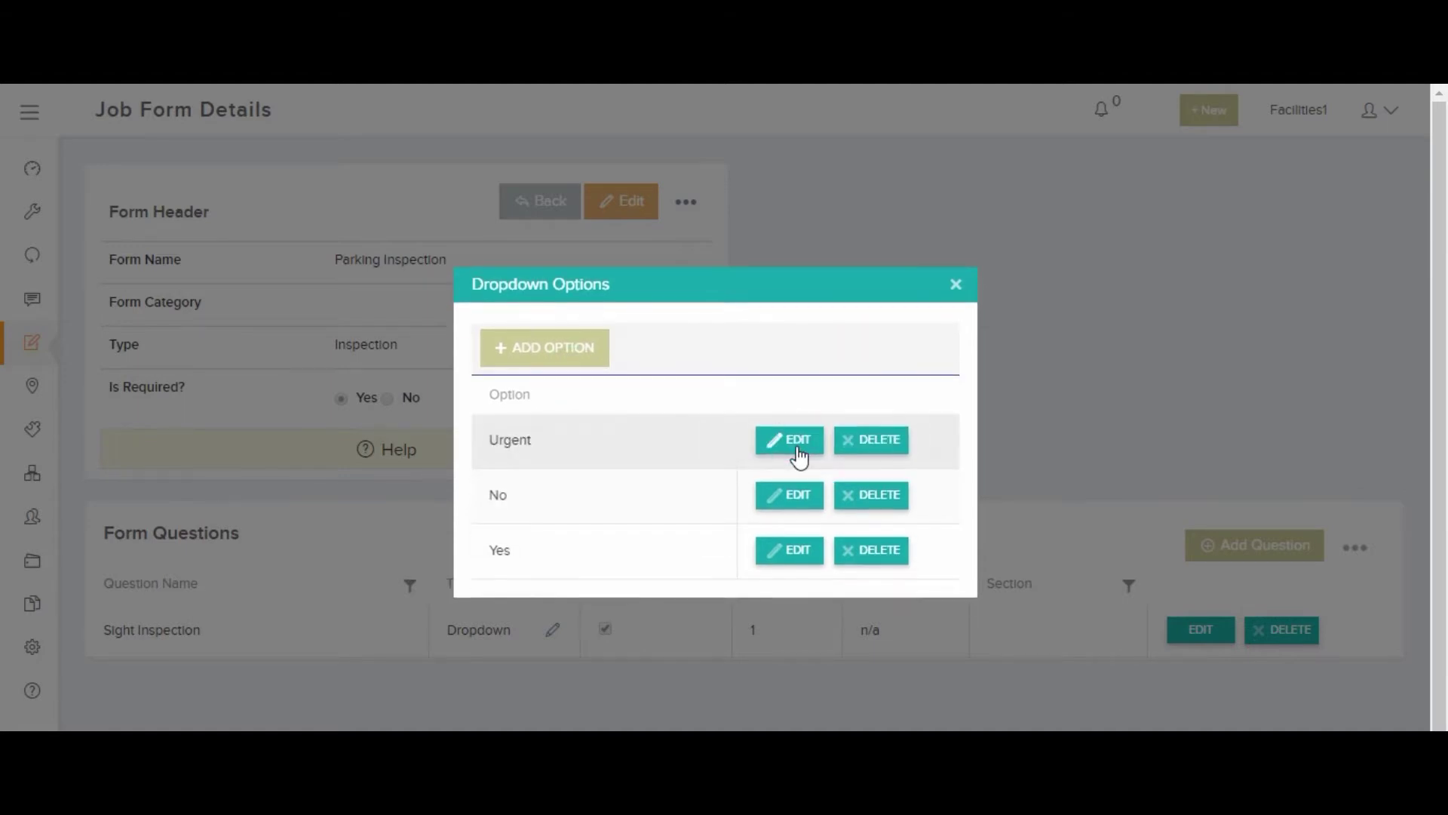
pyautogui.click(956, 284)
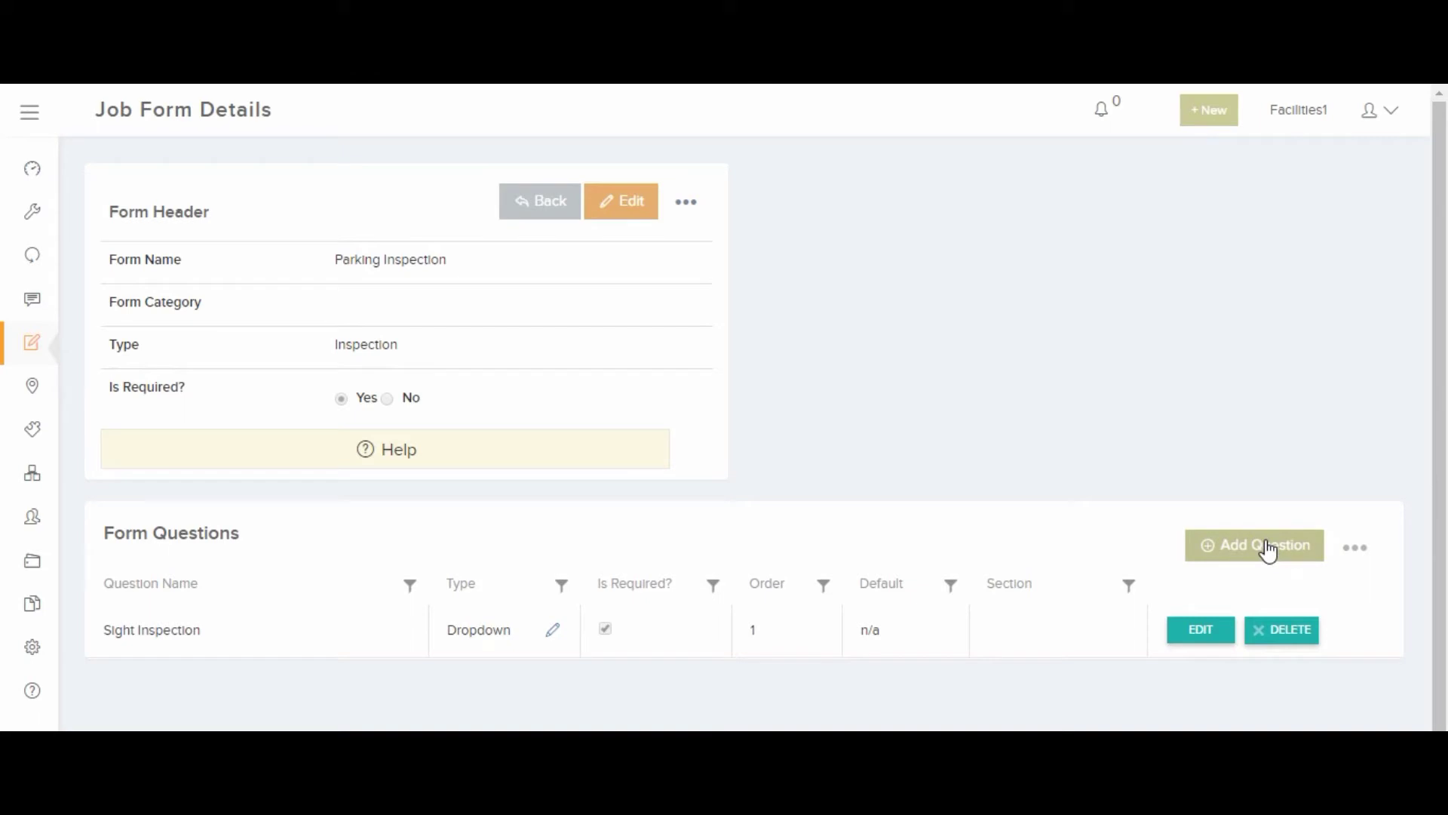
pyautogui.click(1268, 546)
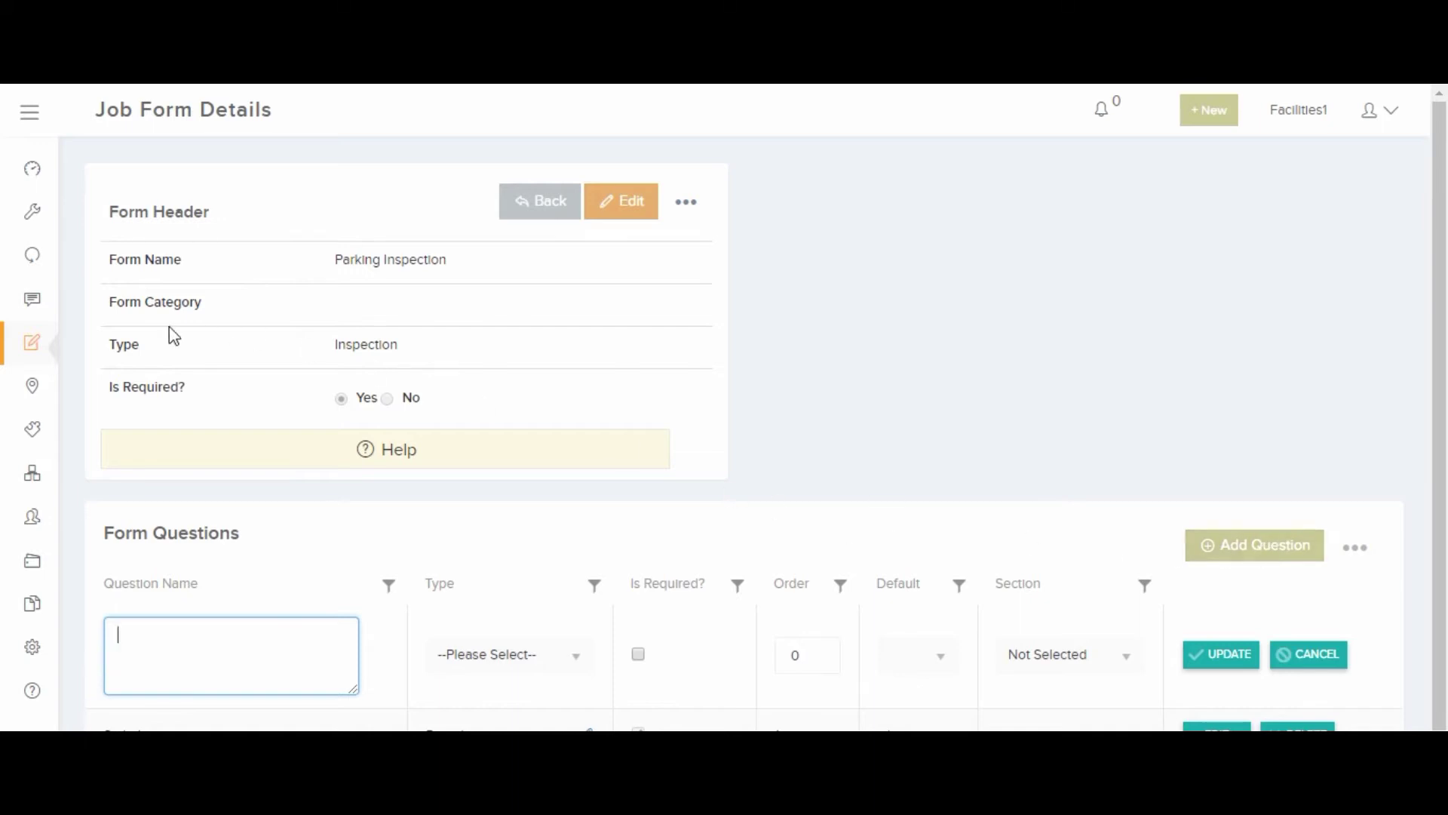
# Open the "need a permit" job from the reactive job list, view the forms that can be added, and return to its details
pyautogui.moveTo(34, 214)
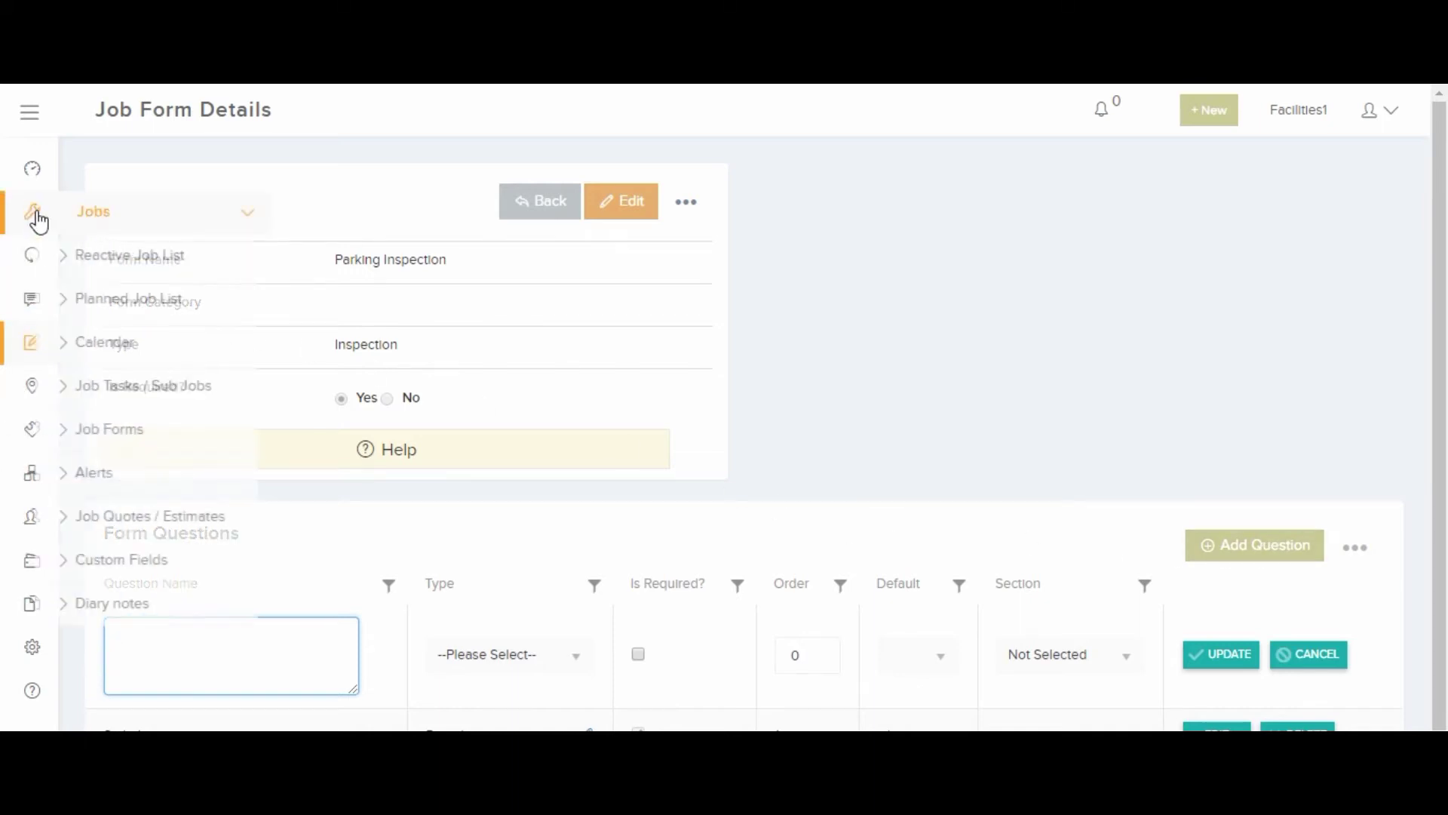
pyautogui.click(140, 258)
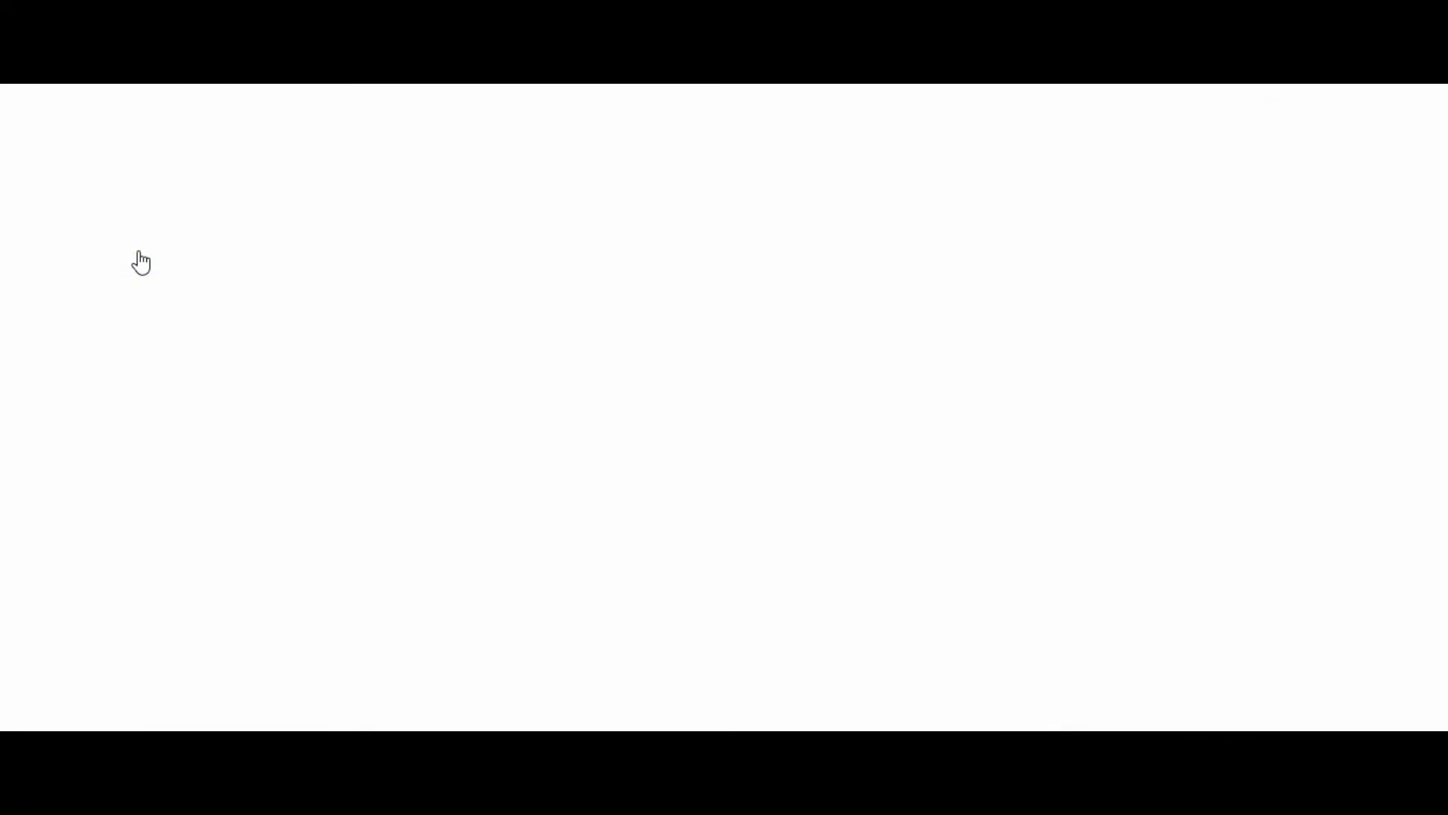
pyautogui.click(123, 293)
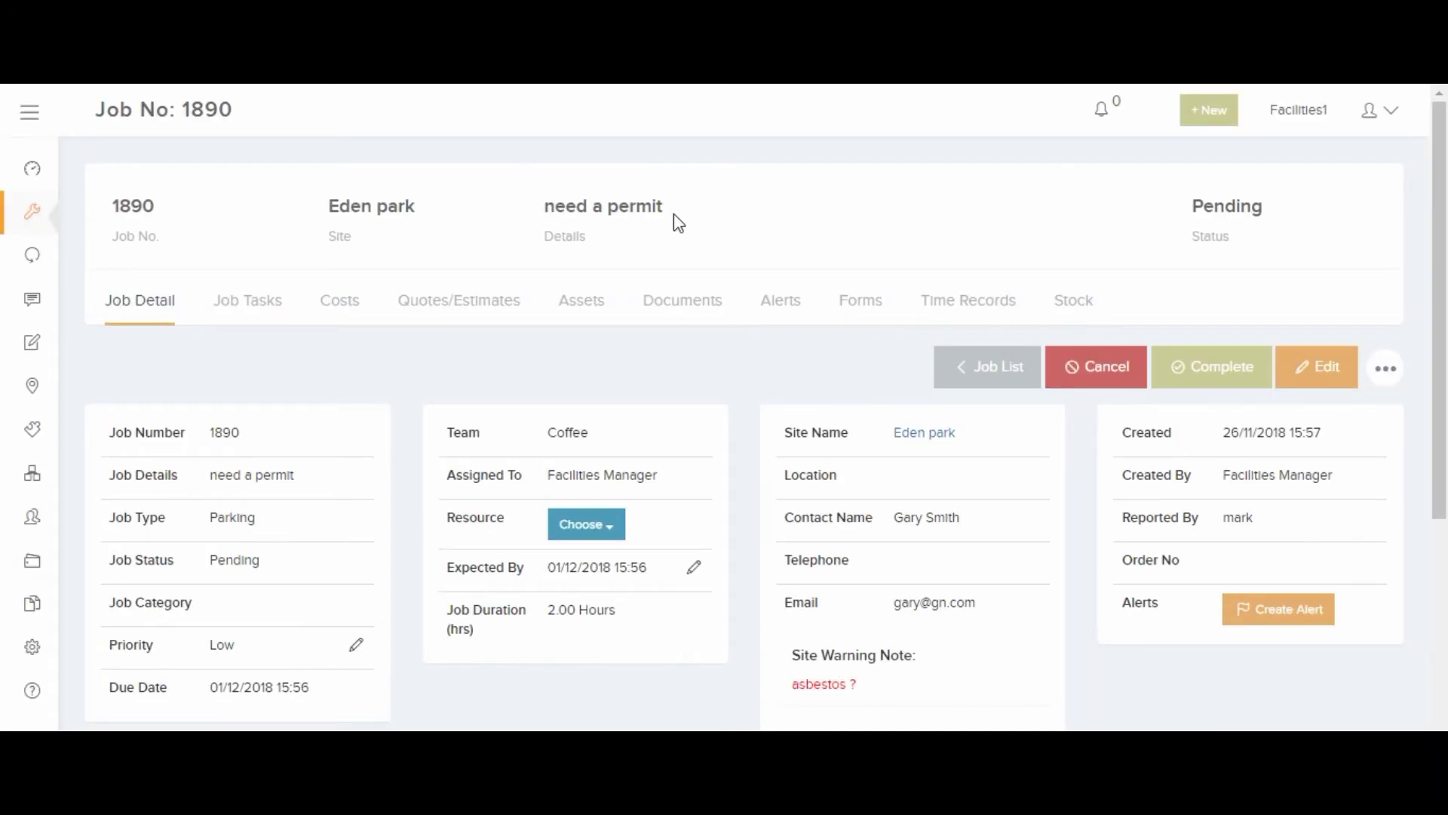
pyautogui.click(861, 306)
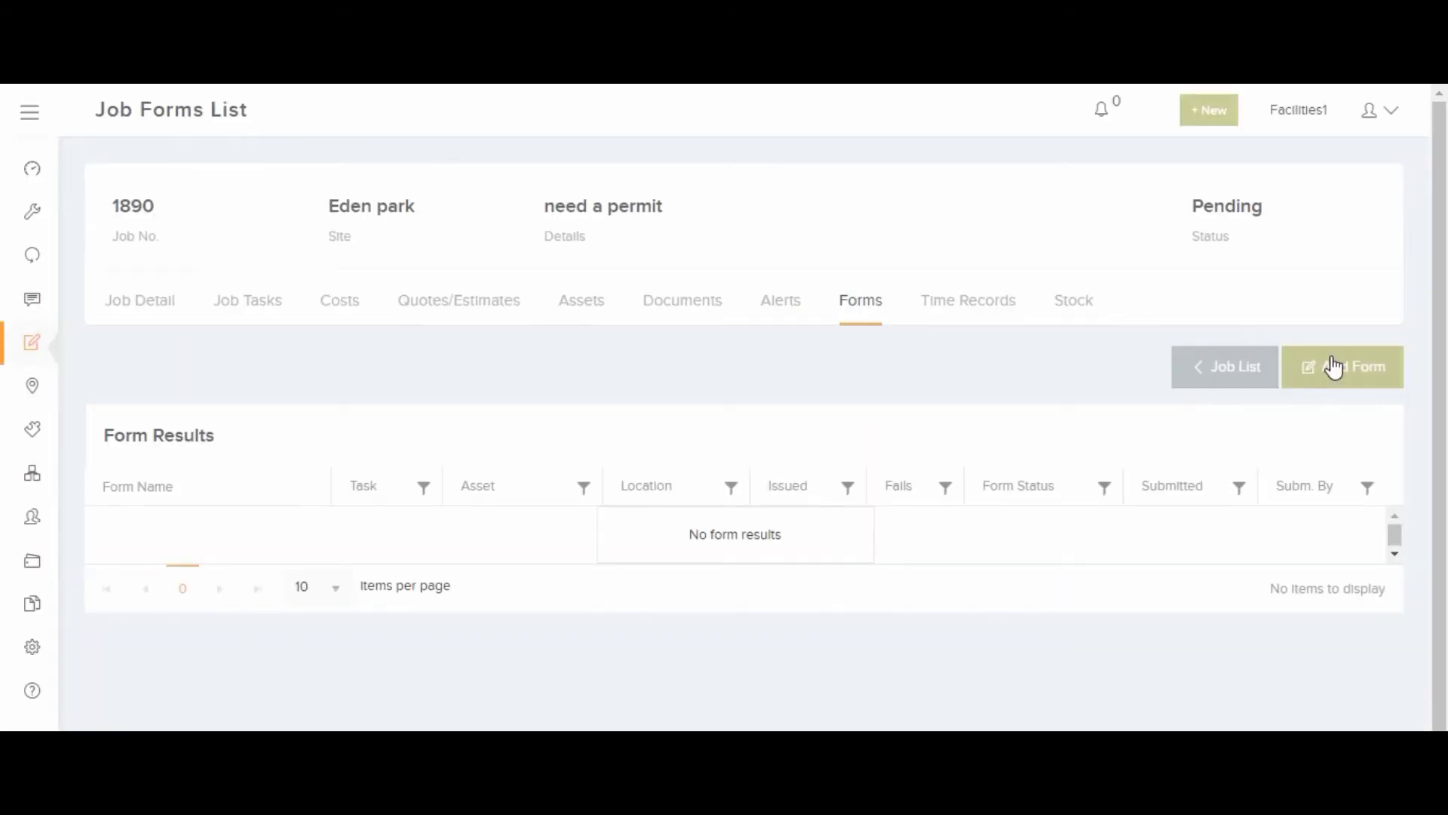
pyautogui.click(1333, 366)
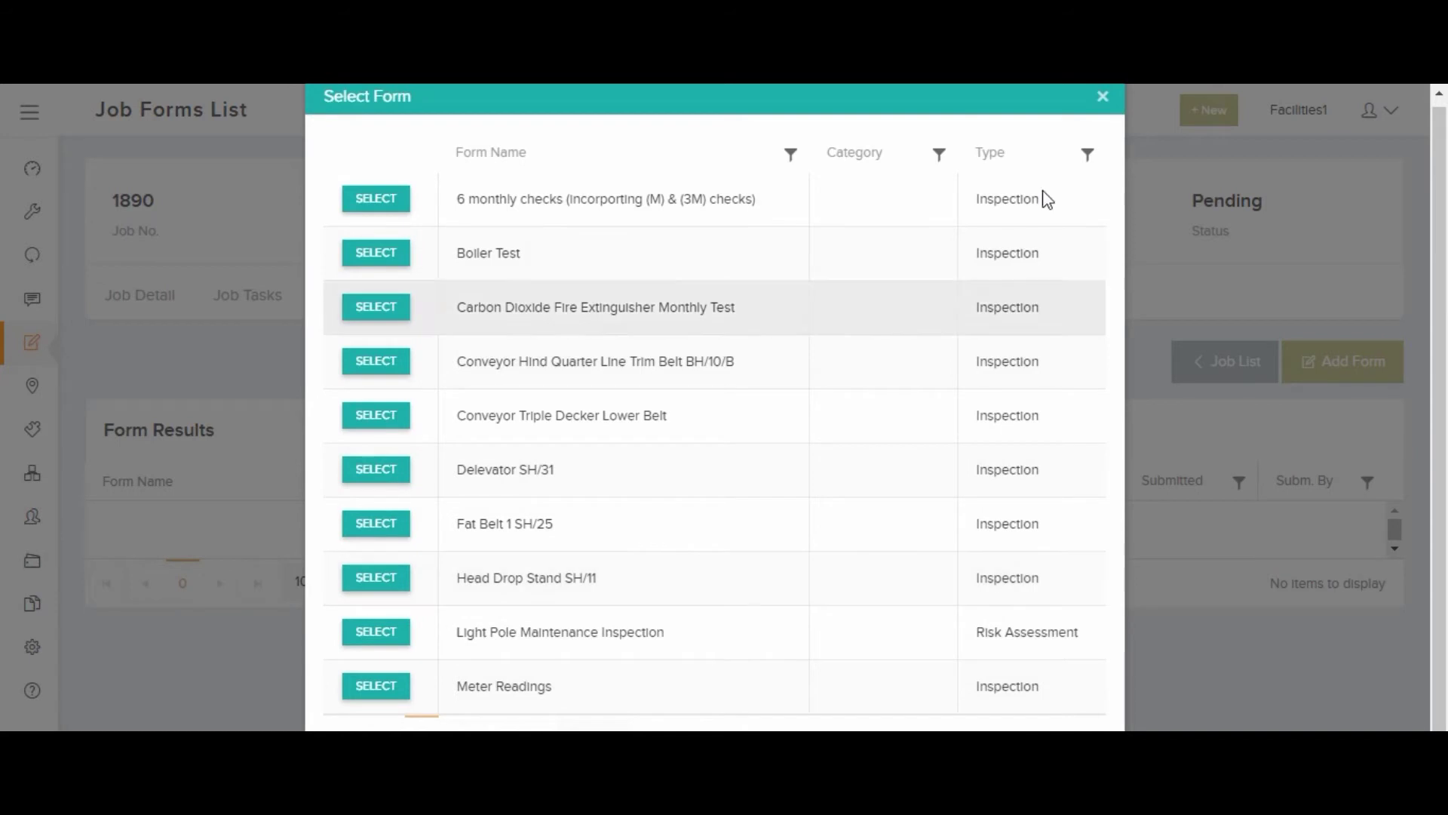
pyautogui.click(1102, 98)
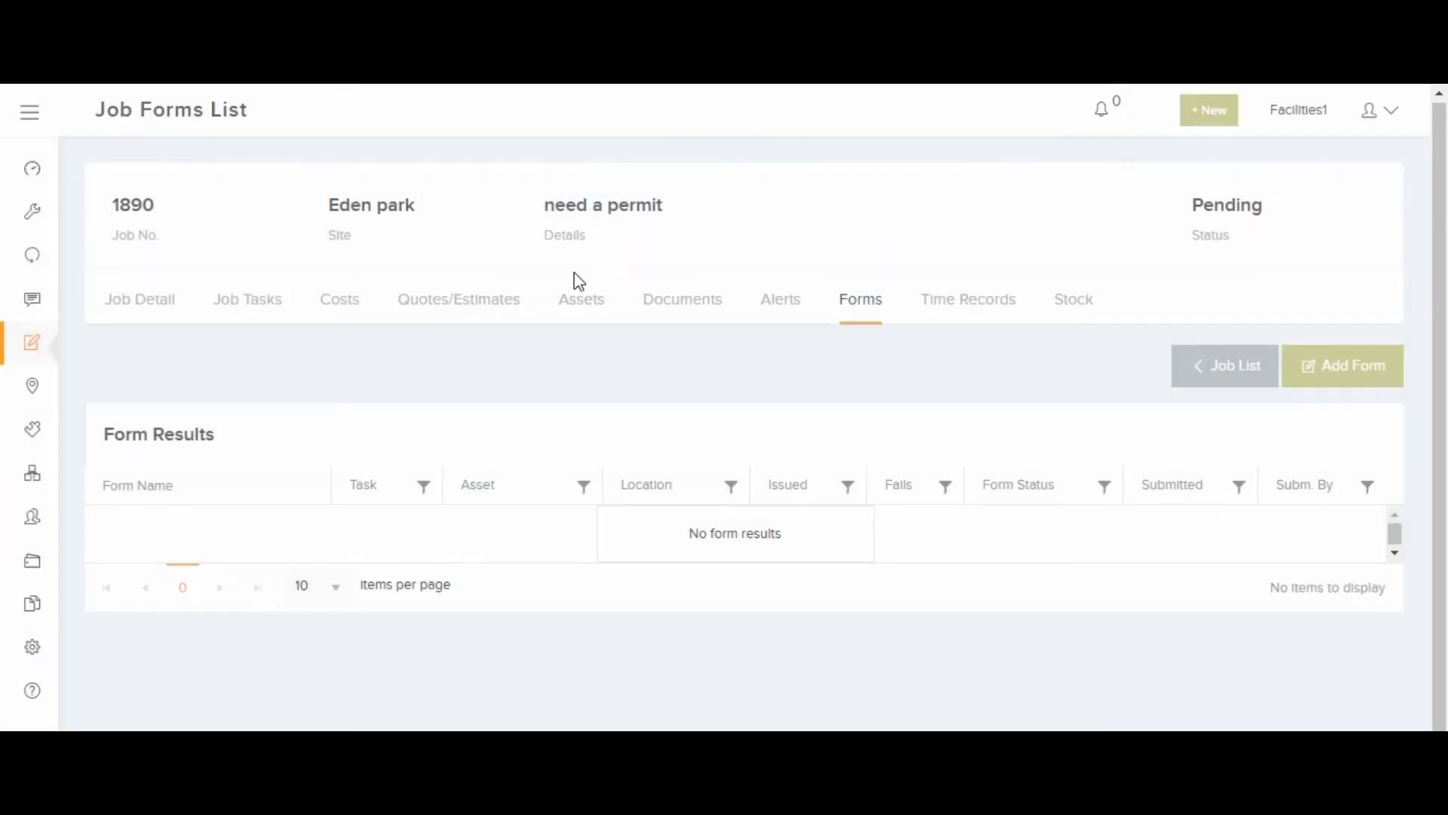
pyautogui.click(148, 305)
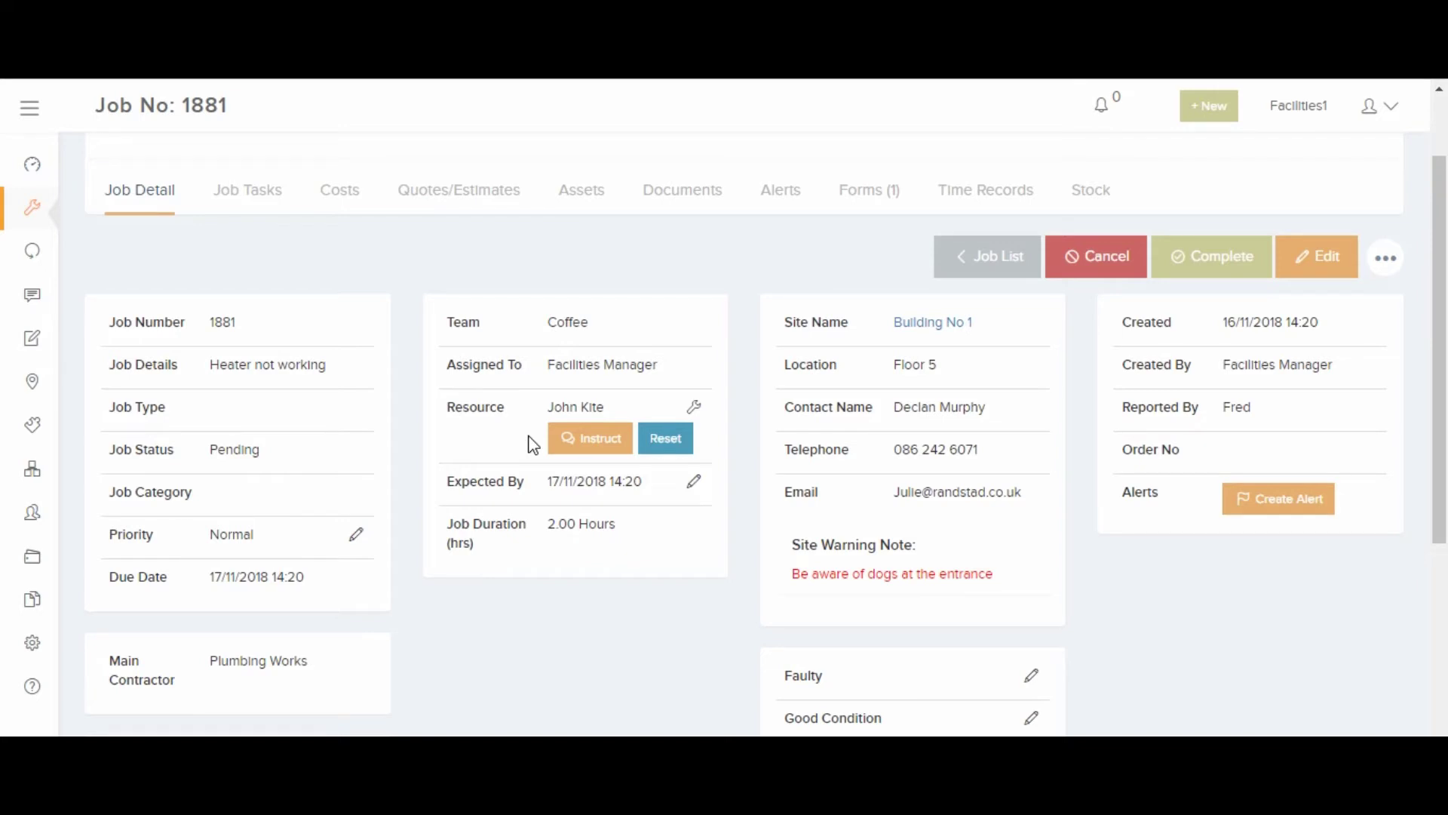
# Begin instructing the resource on the "Heater not working" job and view the forms that can be attached to the task
pyautogui.click(596, 441)
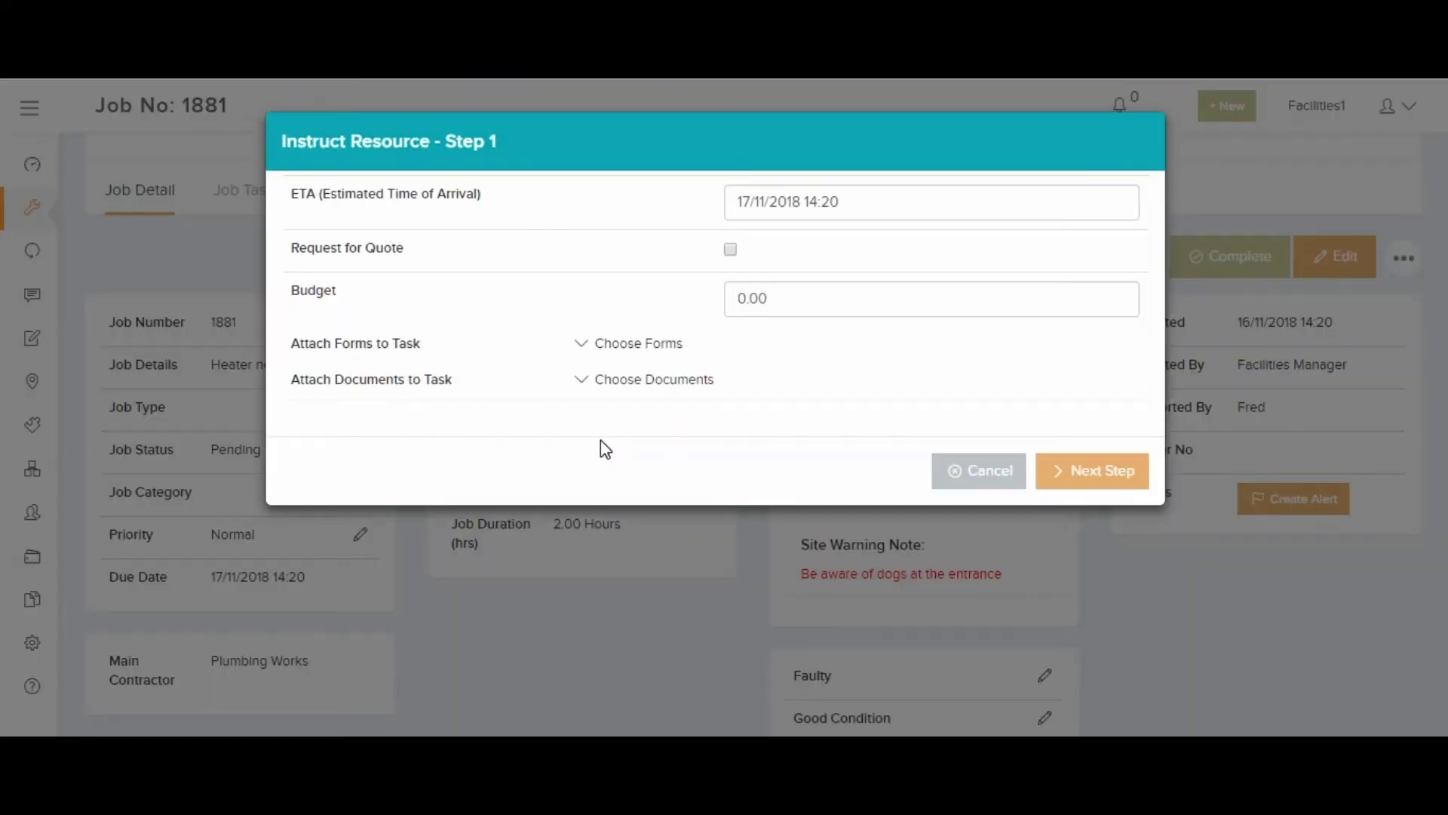
pyautogui.click(639, 341)
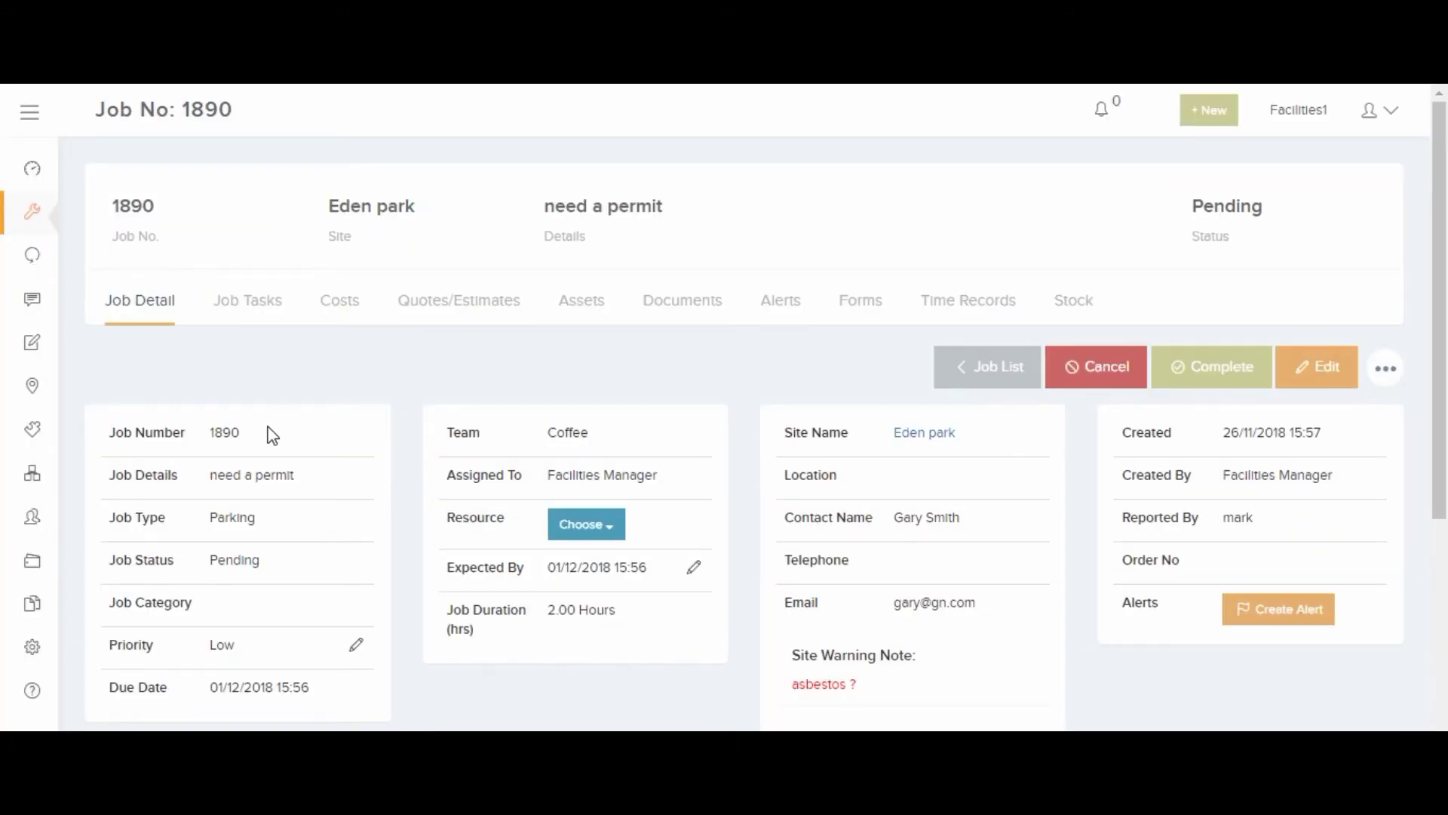
# Open the 6 Monthly Inspection planned maintenance schedule for editing
pyautogui.moveTo(31, 255)
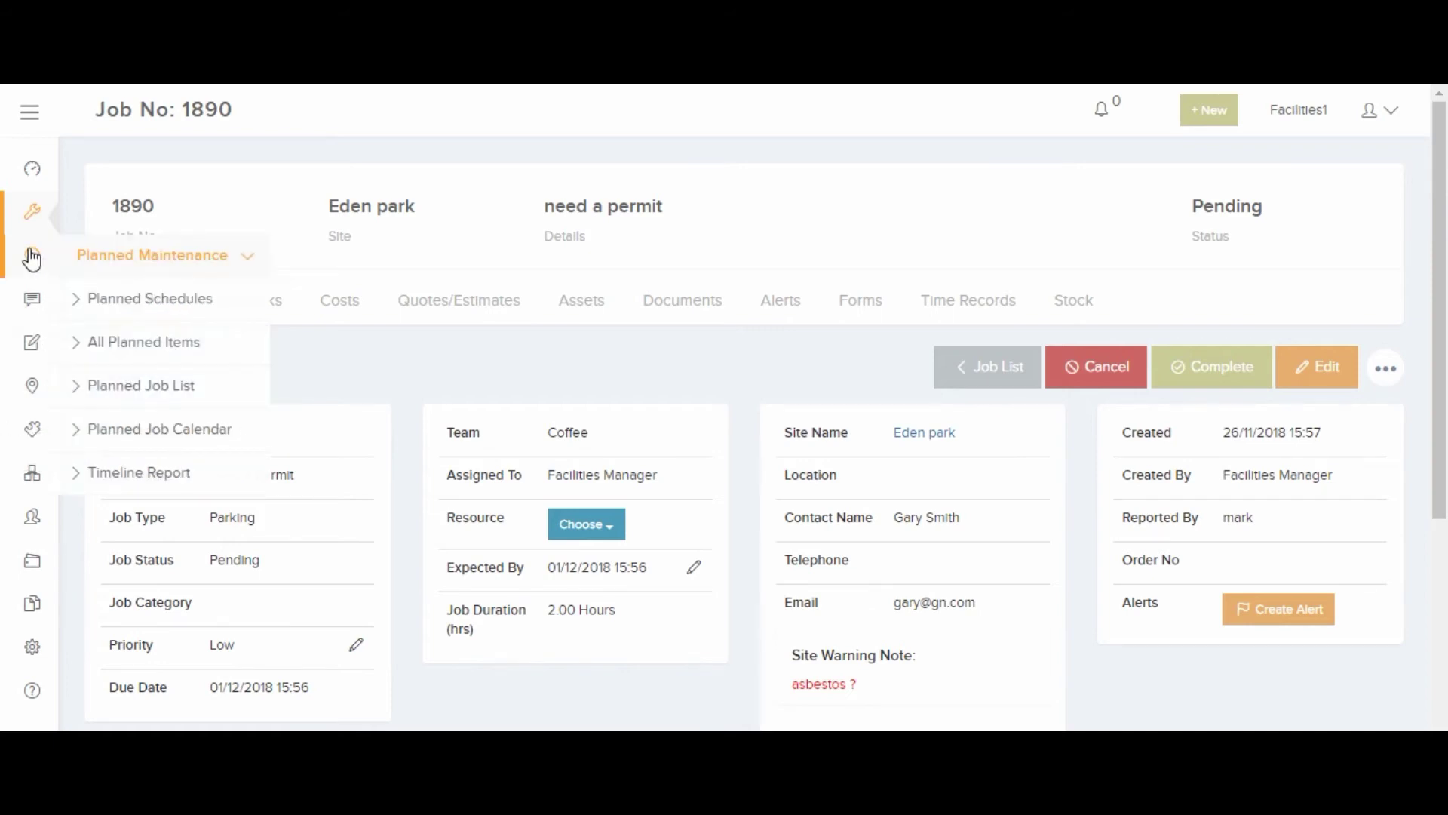
pyautogui.click(133, 302)
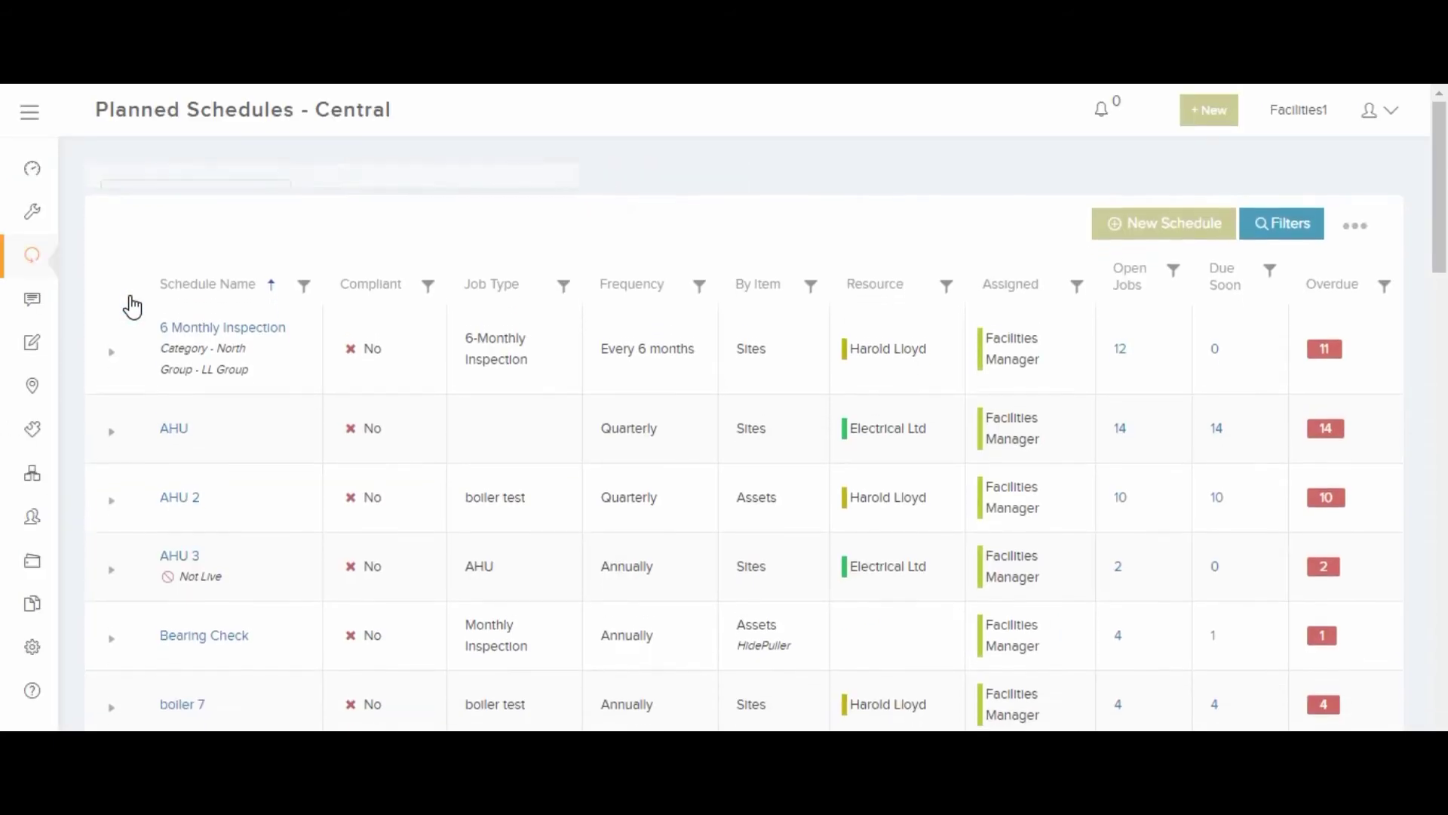
pyautogui.click(166, 299)
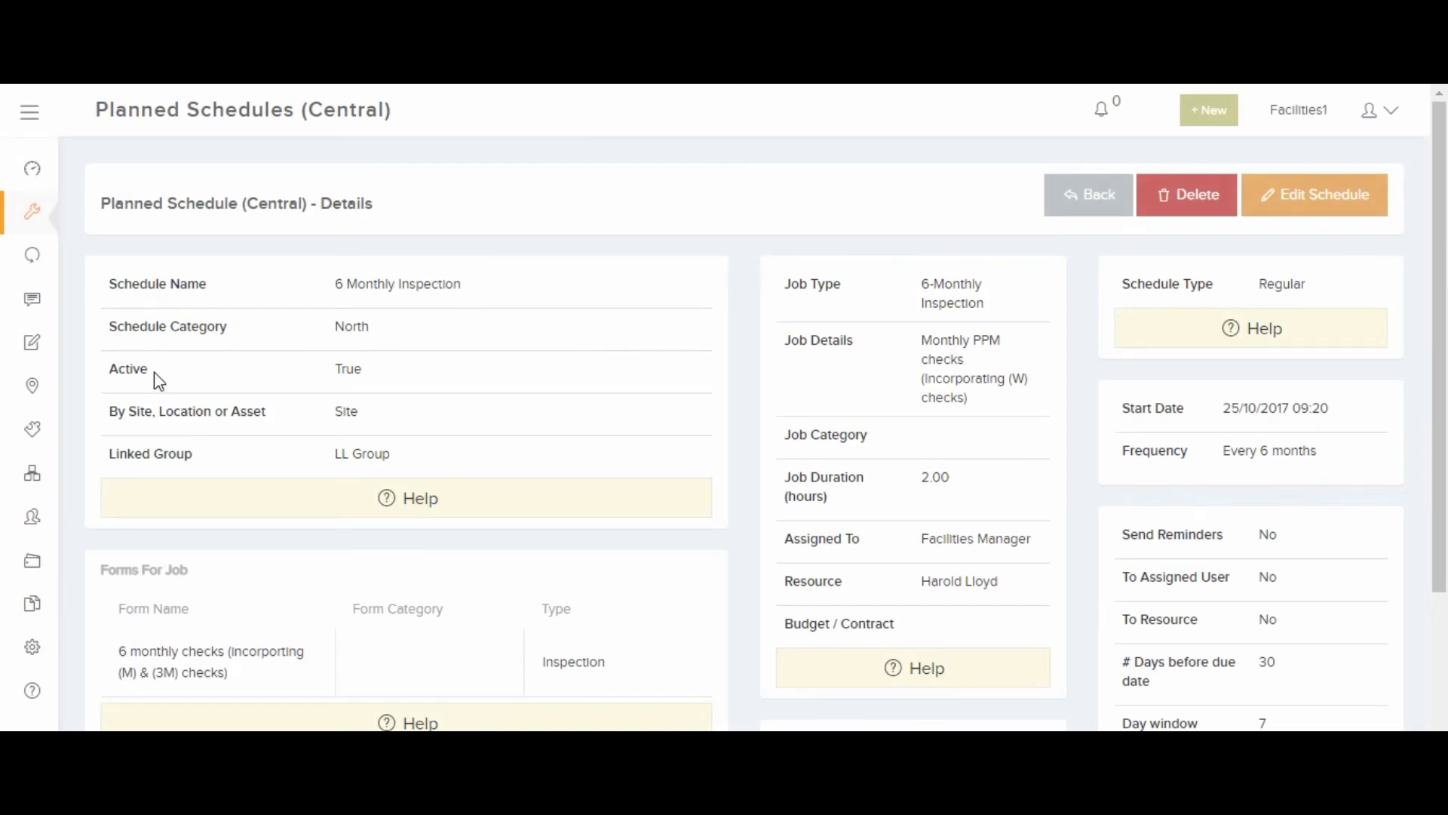
pyautogui.click(1289, 205)
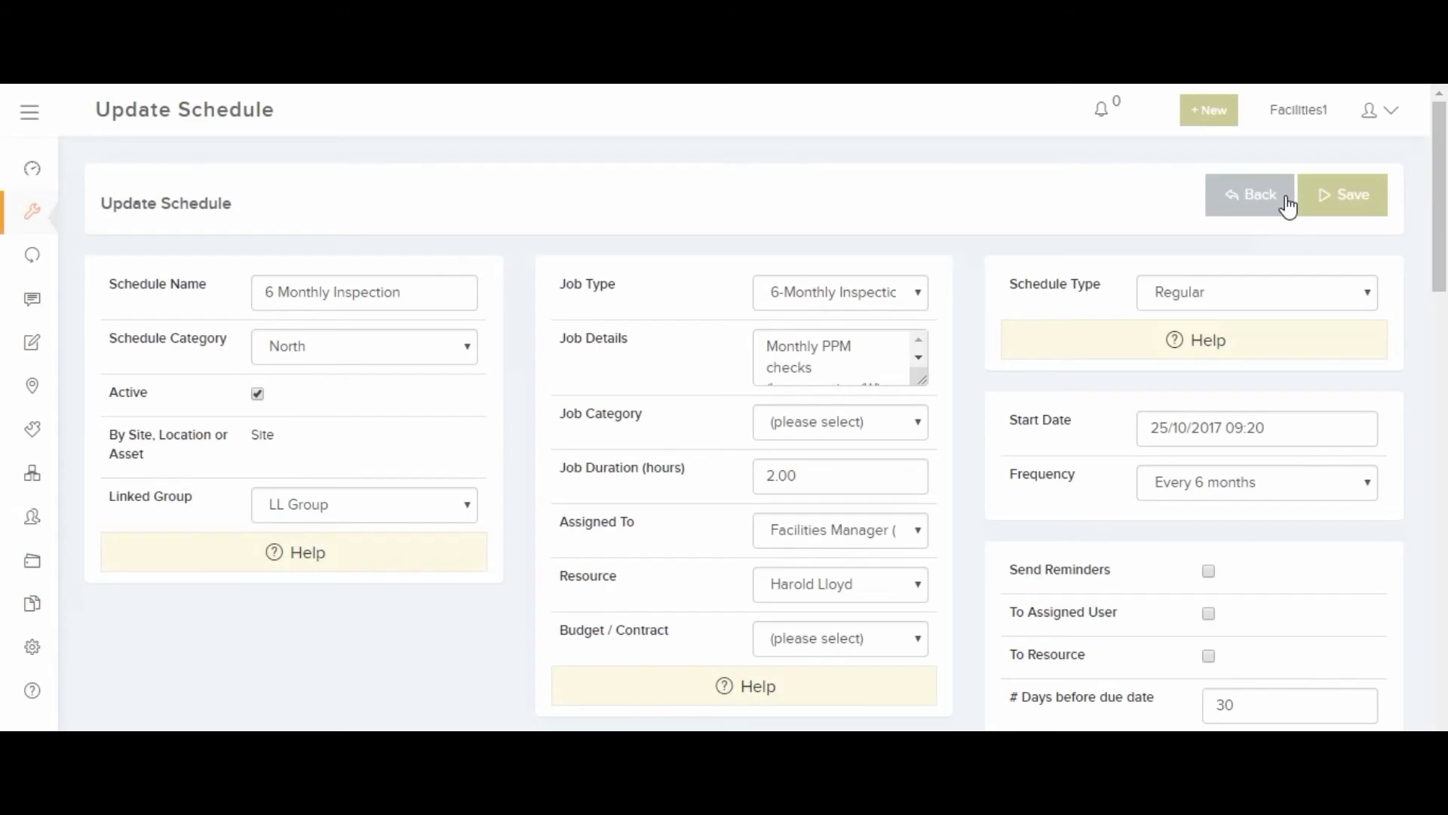
# Tick the Boiler Test and Carbon Dioxide Fire Extinguisher Monthly Test forms attached to the schedule, and untick both again
pyautogui.scroll(-10, 989, 417)
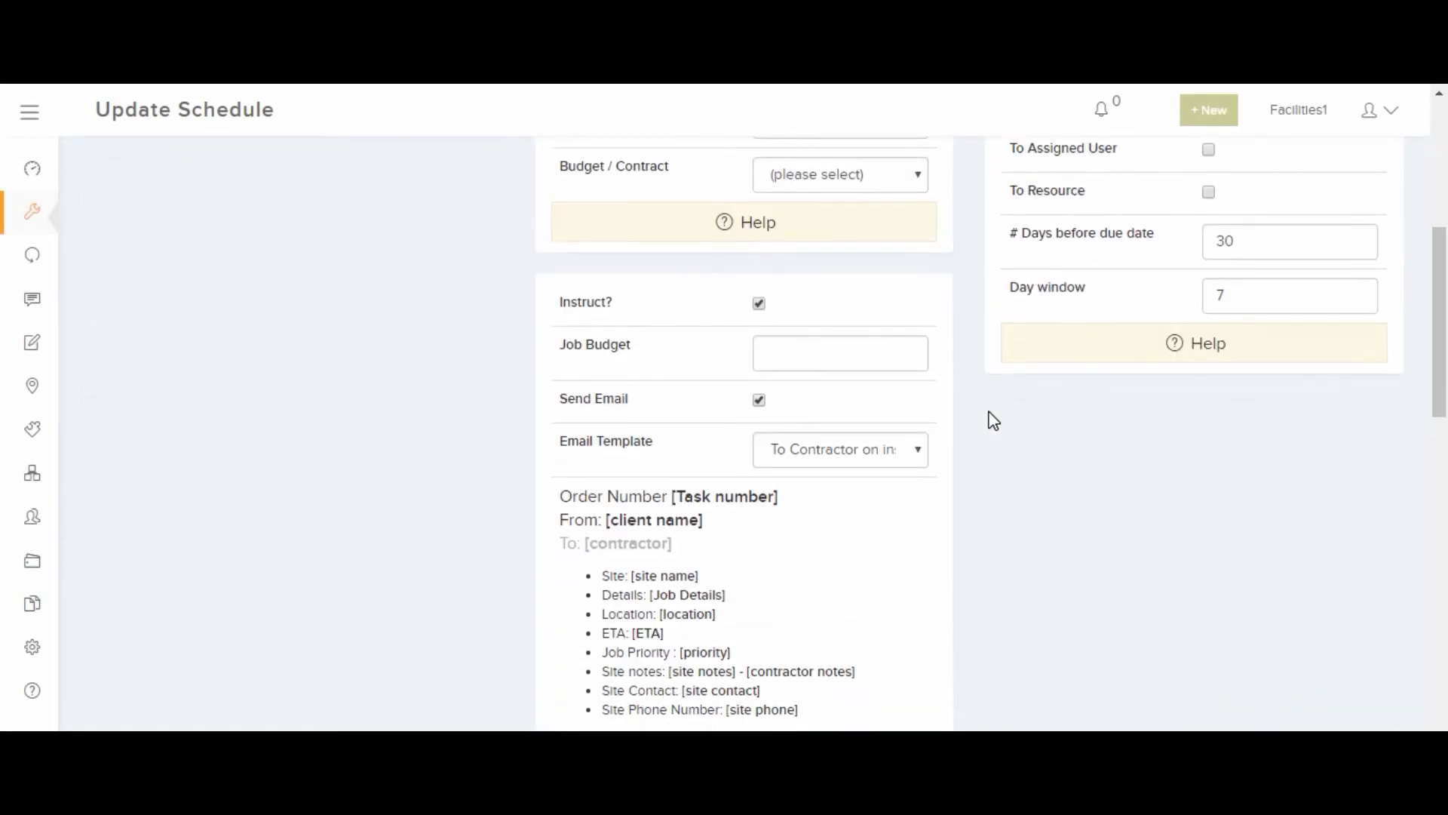
pyautogui.scroll(-3, 989, 417)
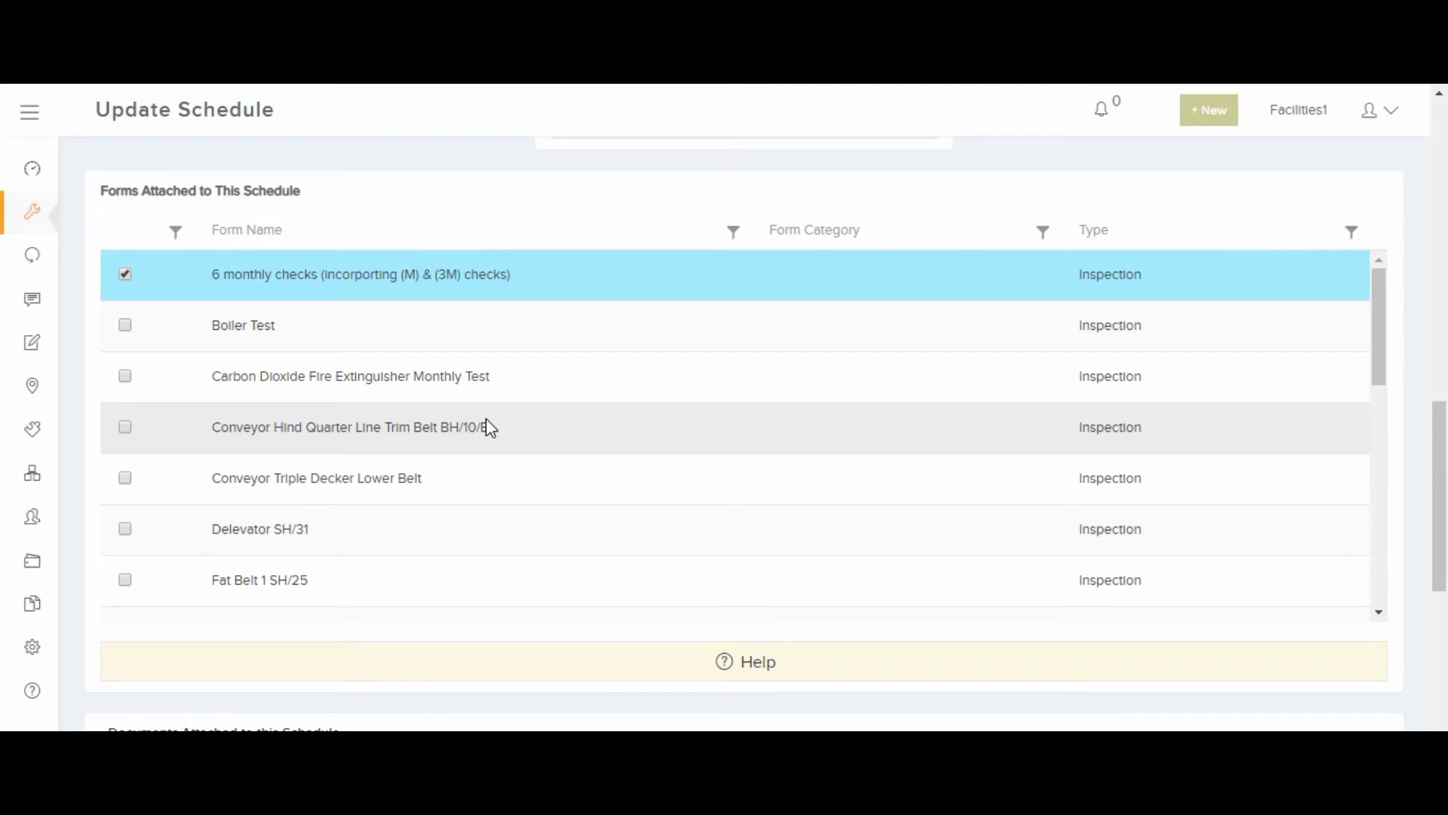
pyautogui.click(125, 325)
pyautogui.click(123, 379)
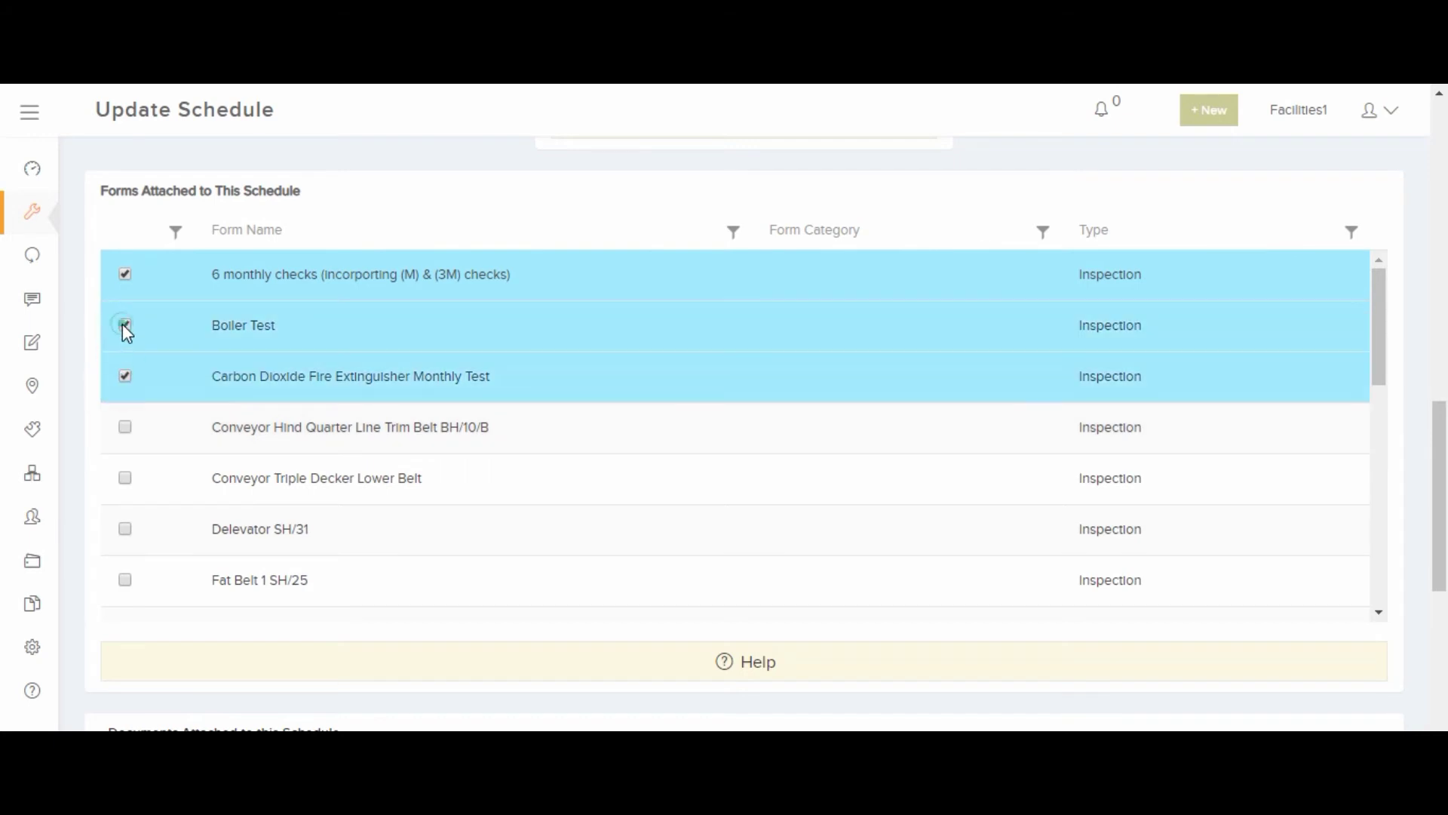
pyautogui.click(125, 325)
pyautogui.click(125, 375)
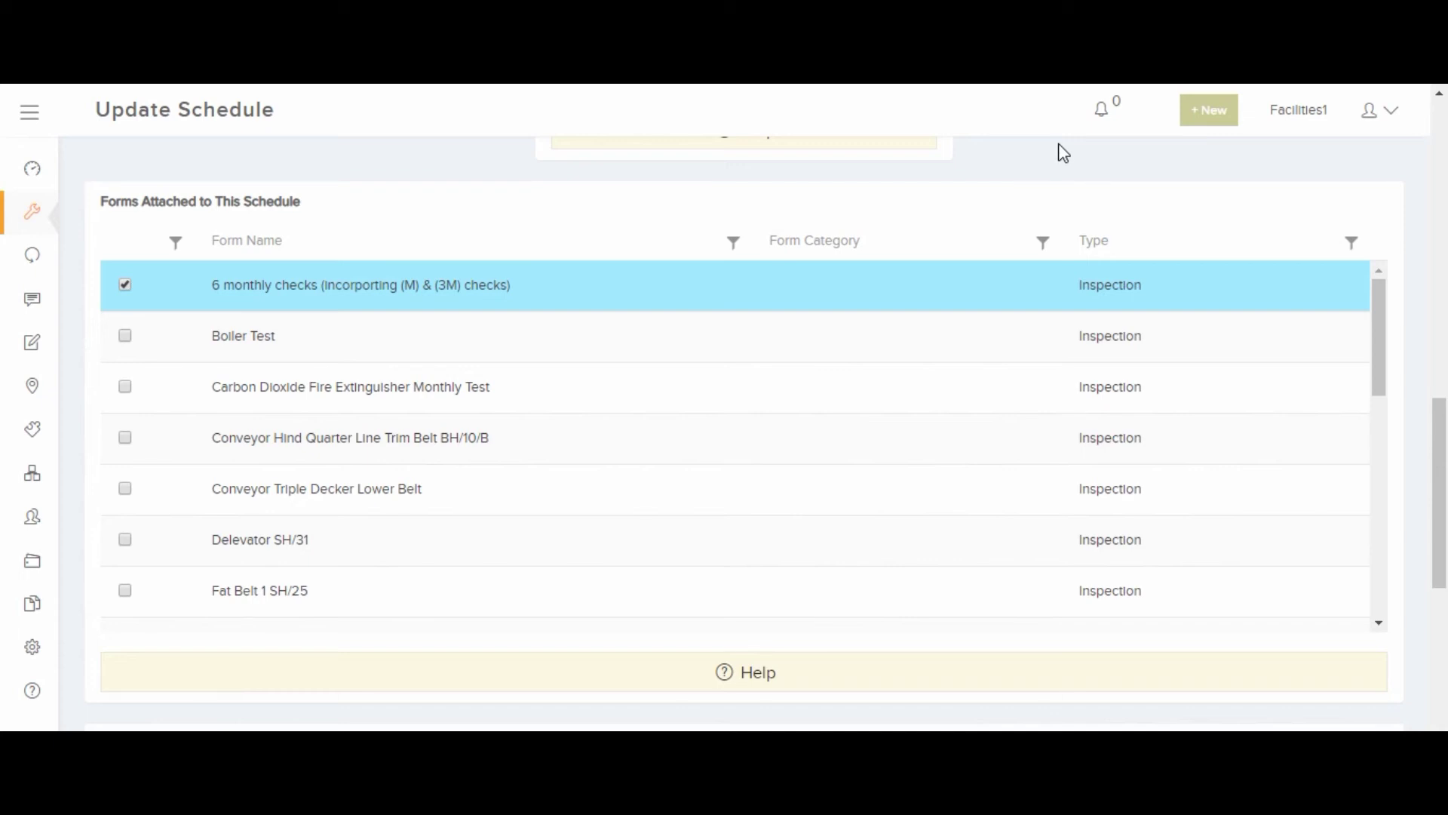
# Open the forms of the AHU Unit asset, view the forms that can be added, and close the selection without adding one
pyautogui.moveTo(47, 434)
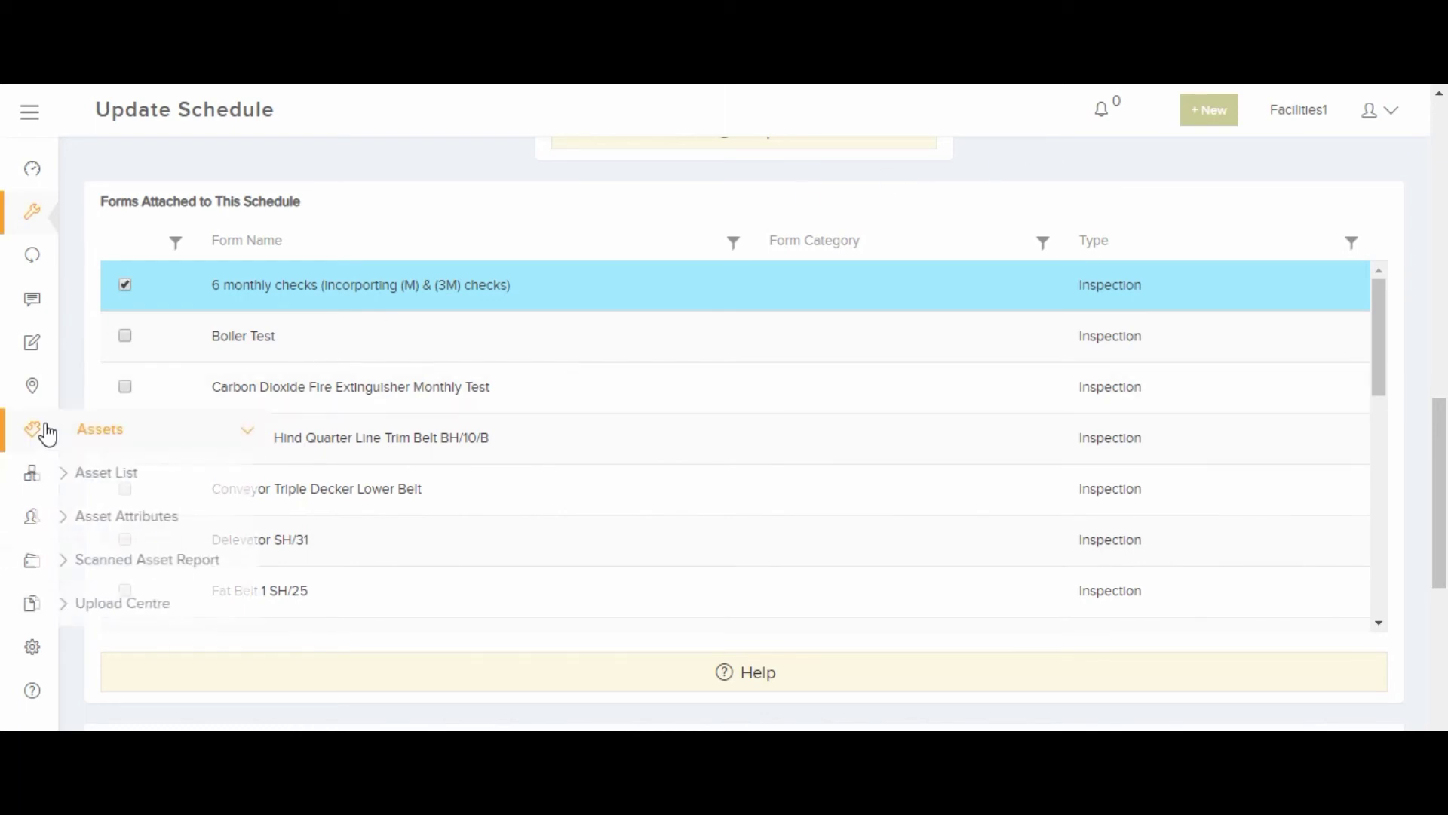
pyautogui.click(121, 469)
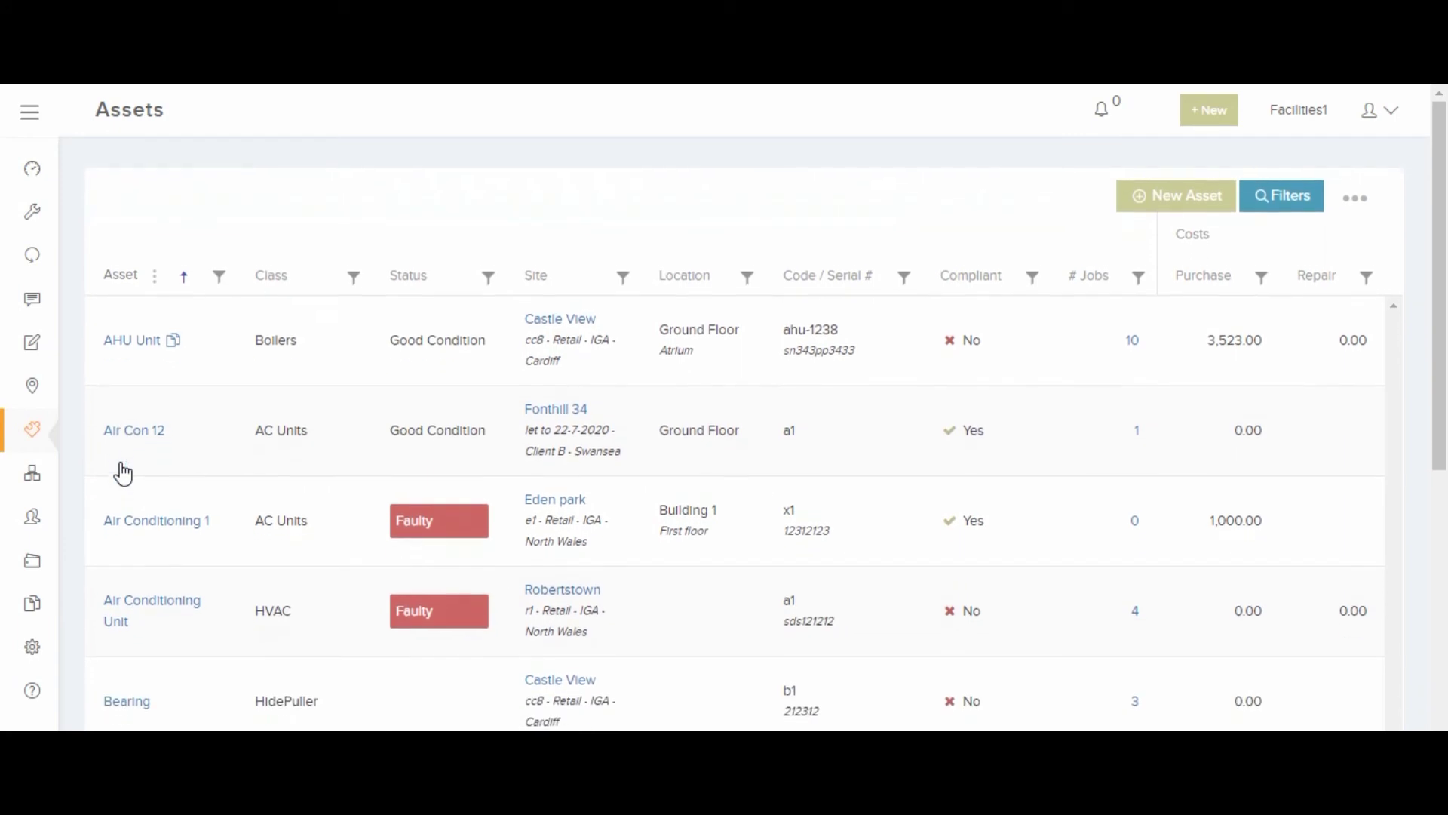
pyautogui.click(151, 336)
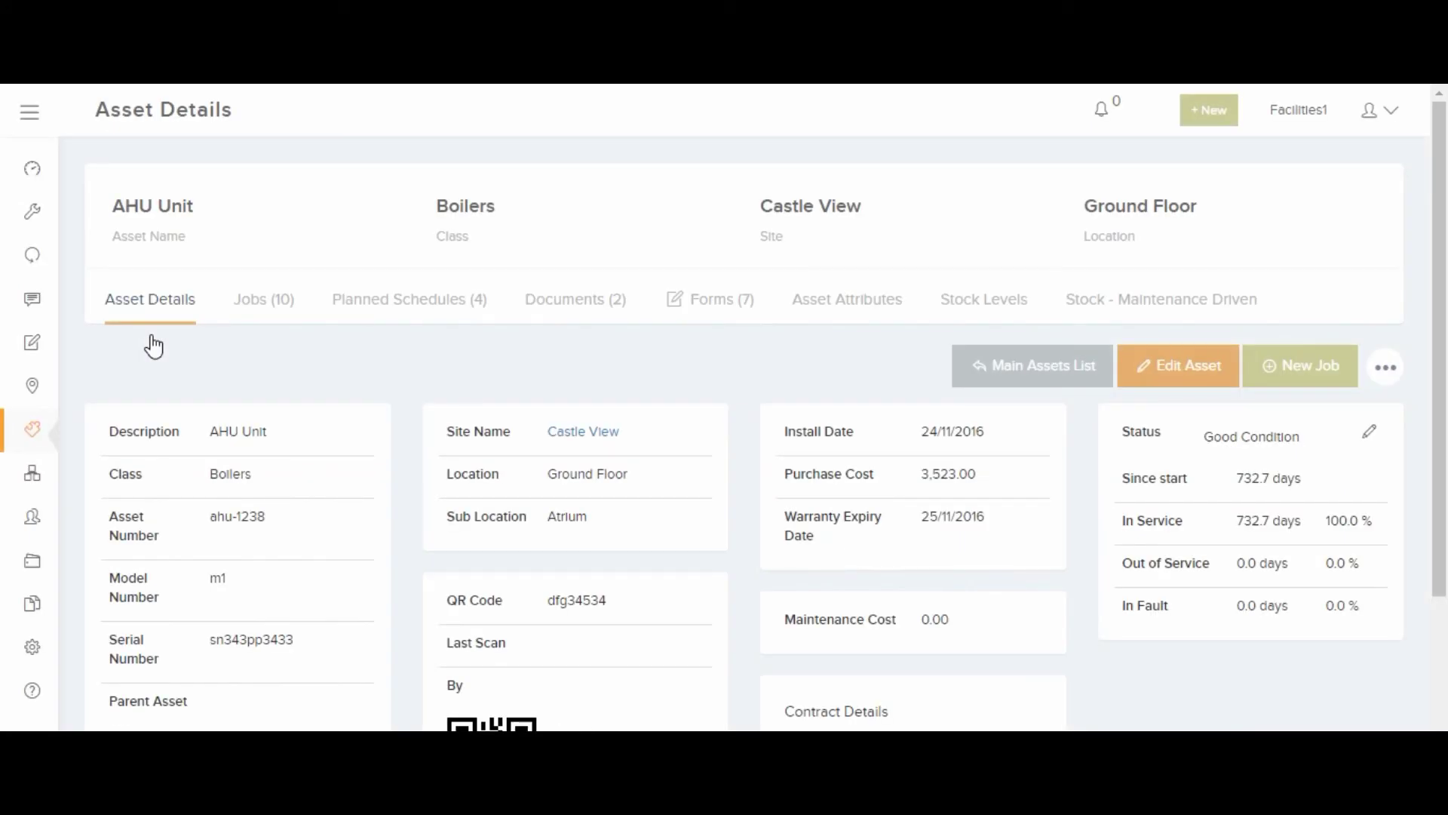
pyautogui.click(687, 293)
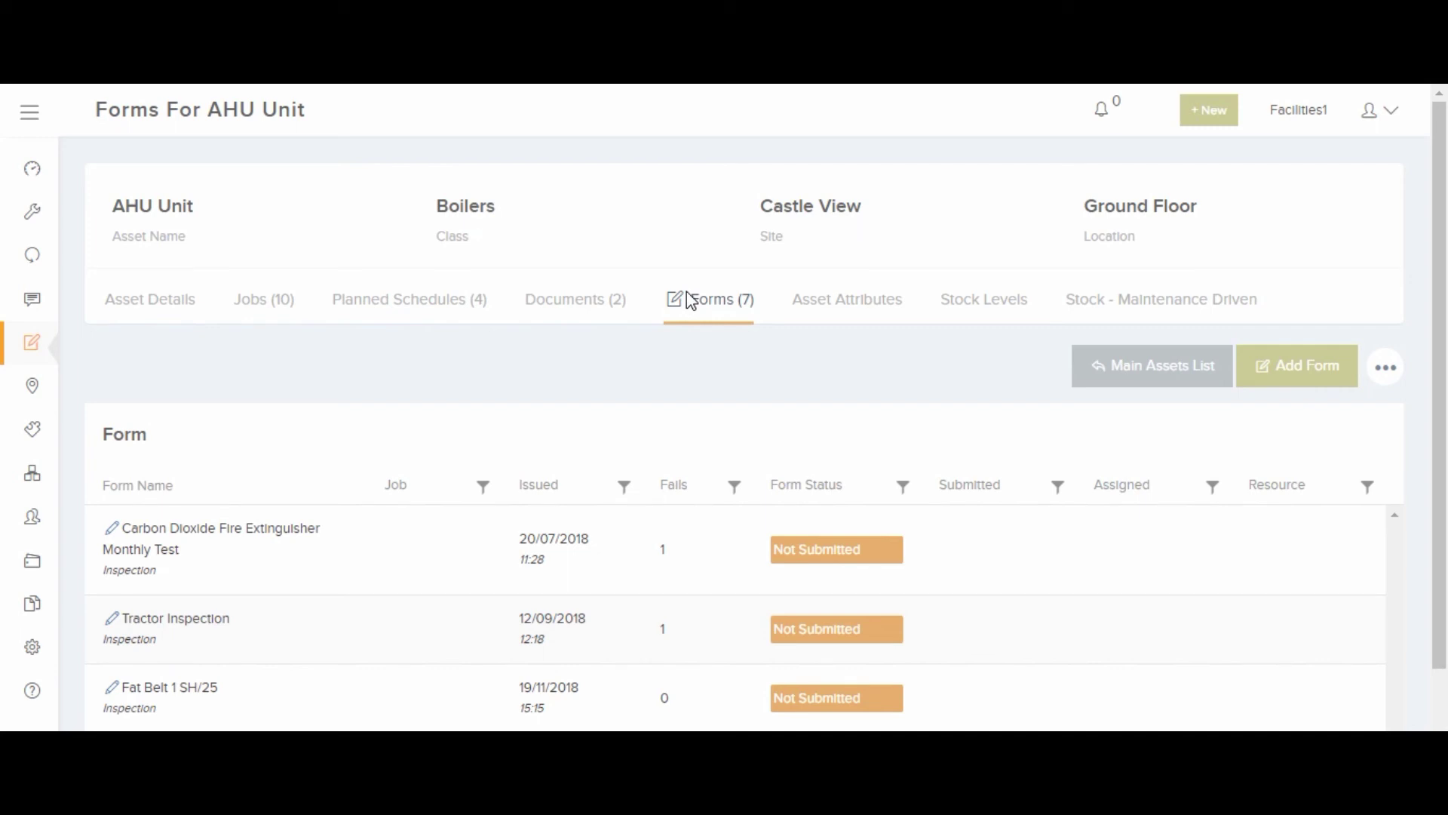
pyautogui.click(1282, 367)
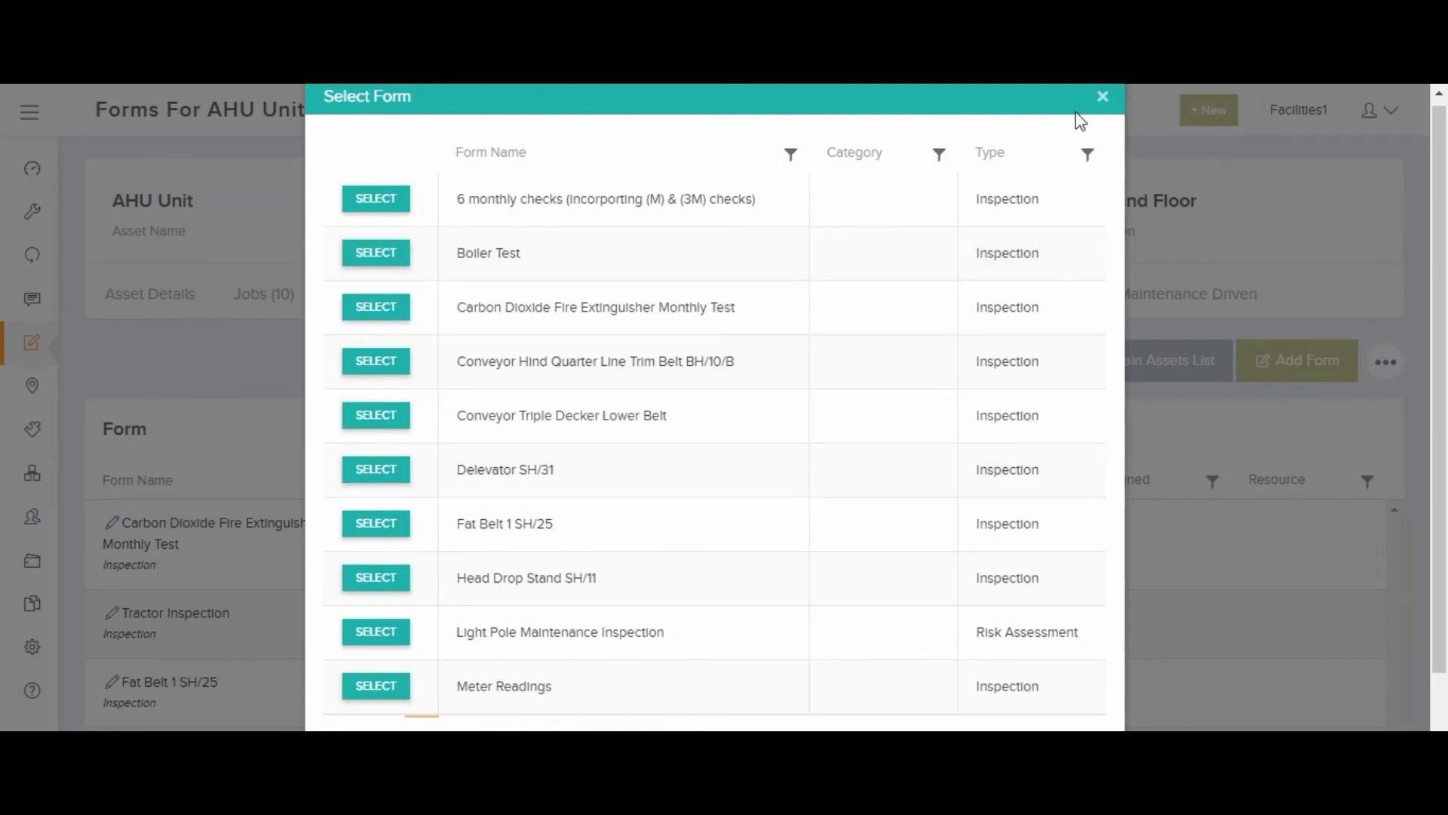
pyautogui.click(1106, 95)
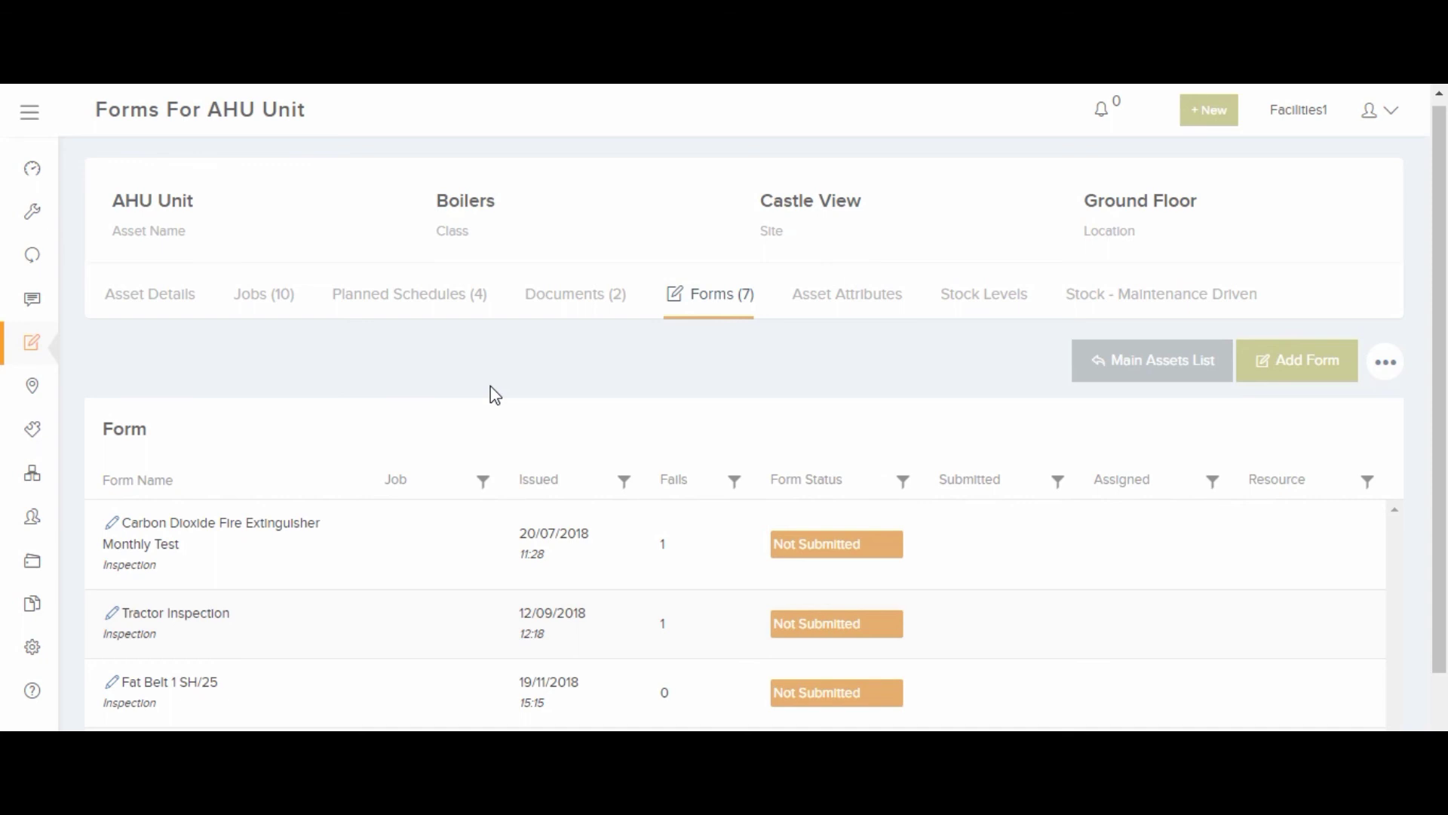
# Open the forms of the Building No 1 site, view the forms that can be added, and close the selection without adding one
pyautogui.moveTo(35, 385)
pyautogui.click(157, 430)
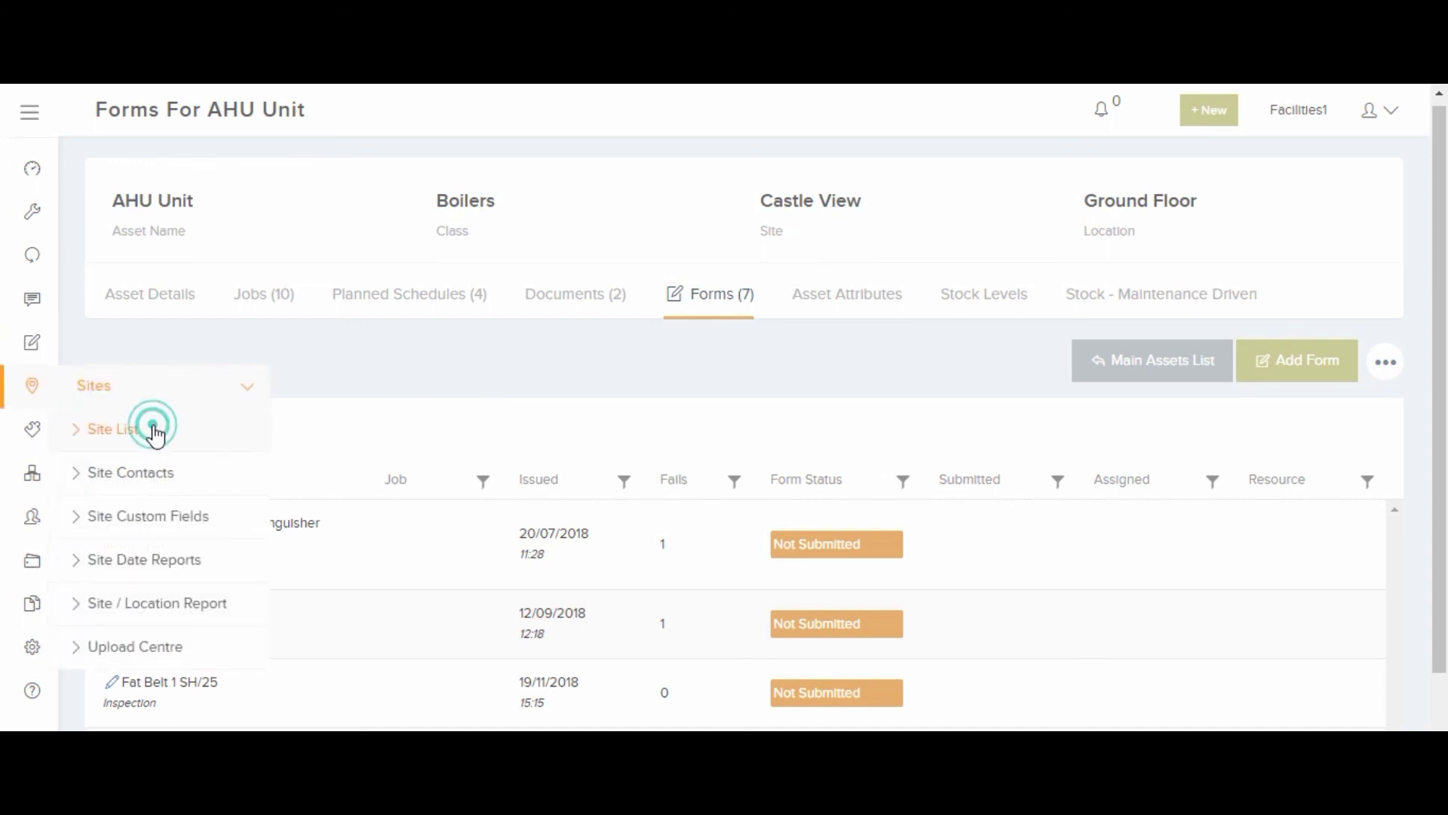
pyautogui.click(157, 335)
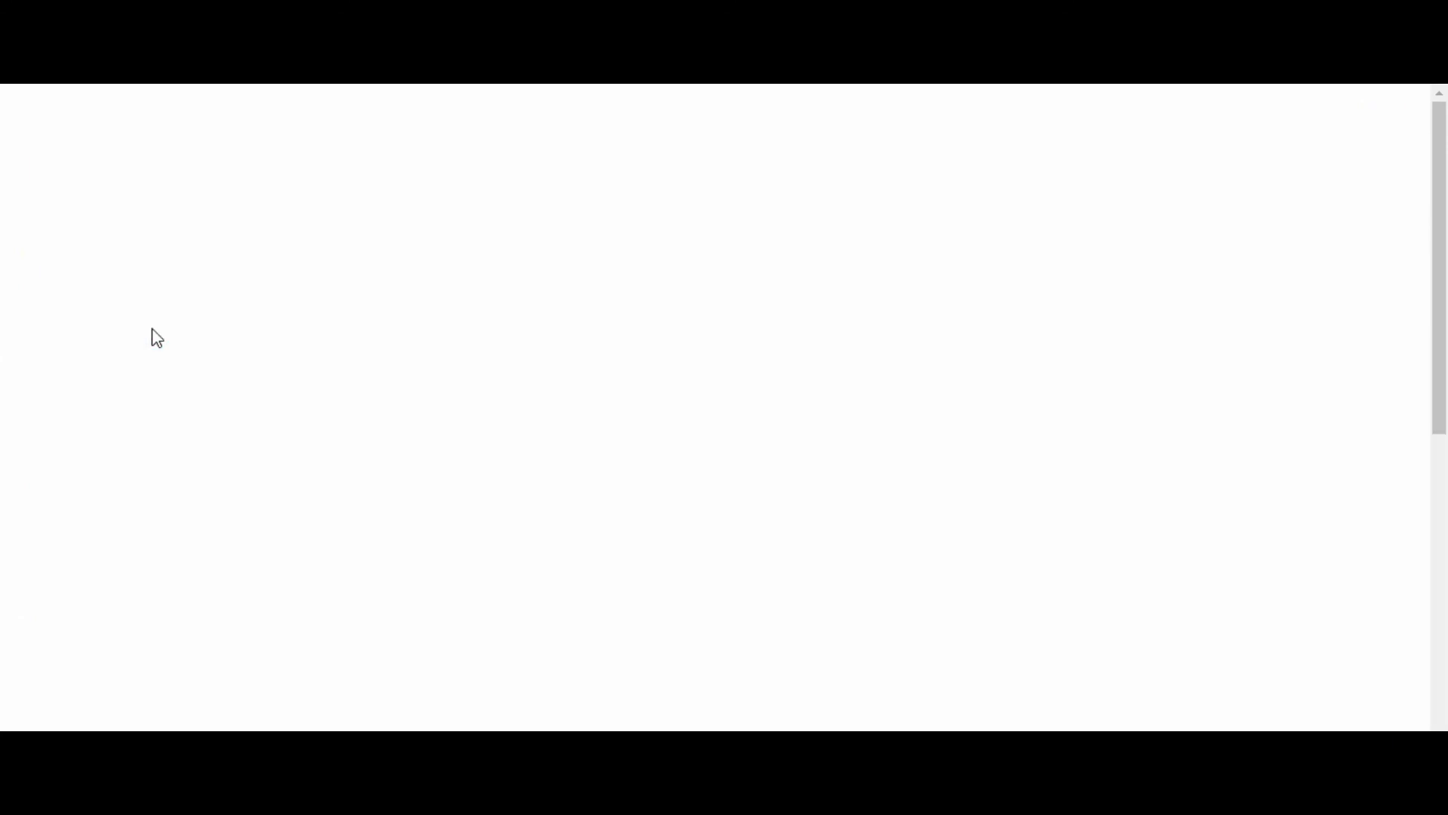
pyautogui.click(785, 321)
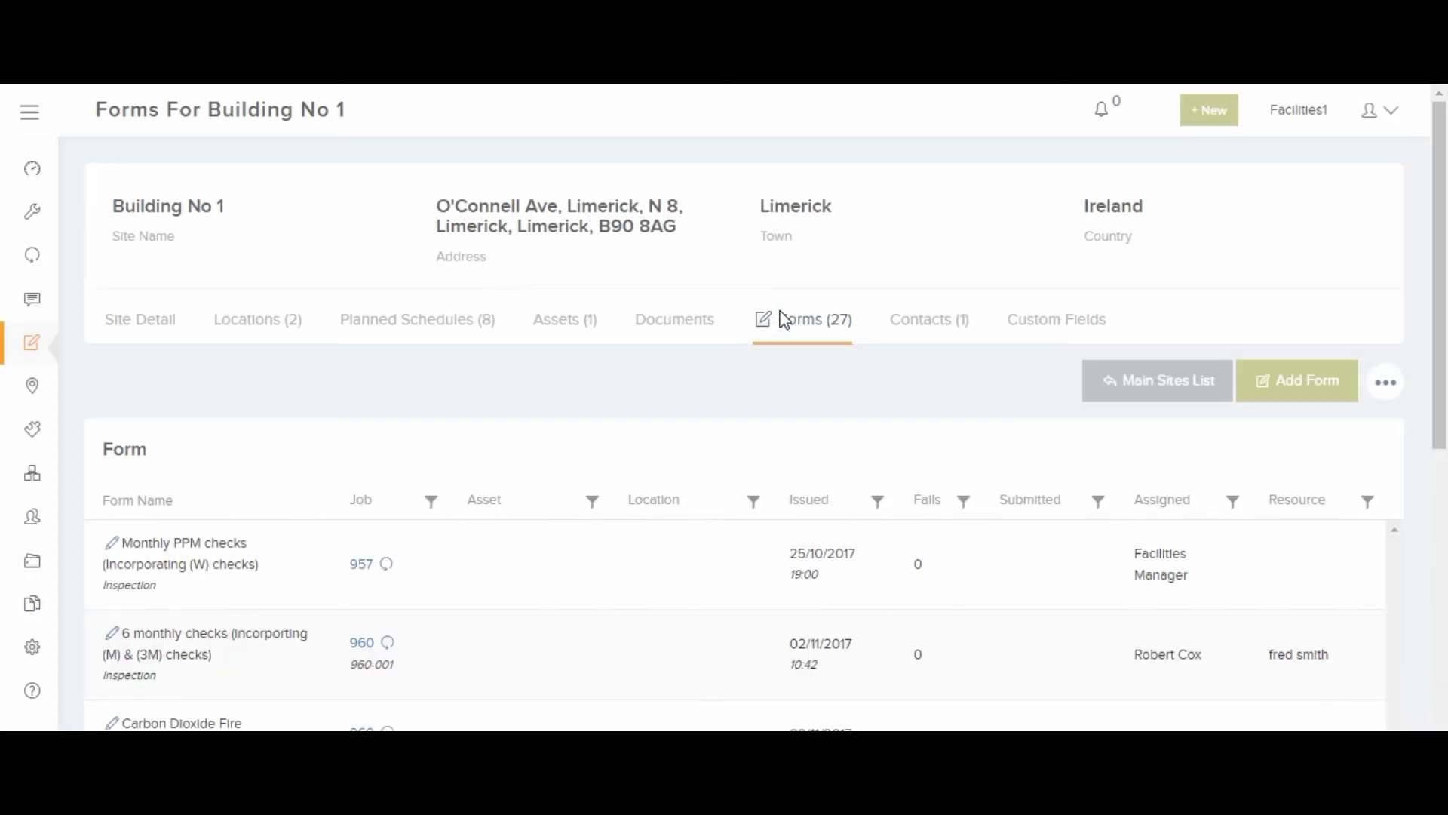
pyautogui.scroll(-2, 1108, 430)
pyautogui.click(1301, 280)
pyautogui.click(1104, 96)
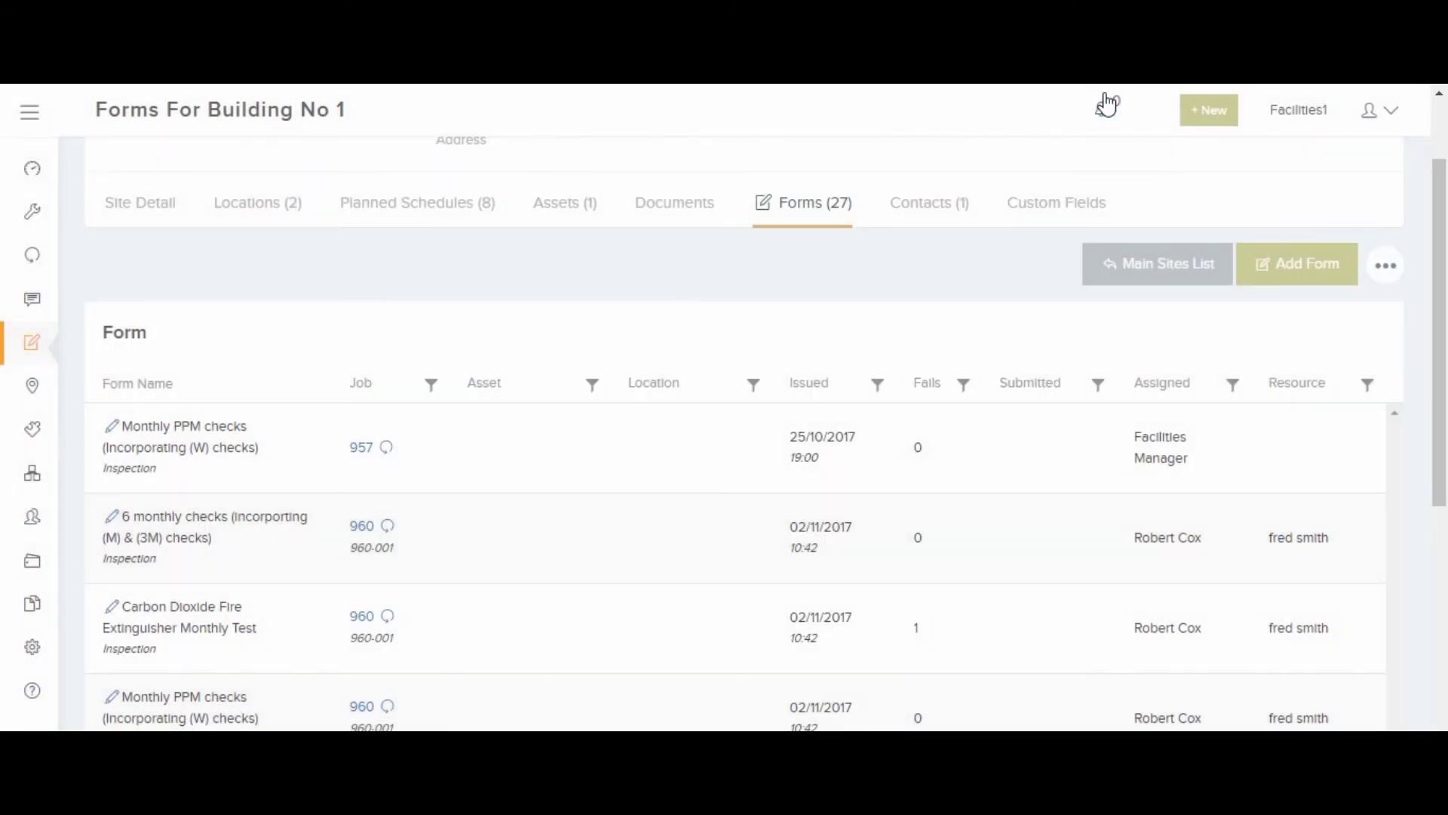